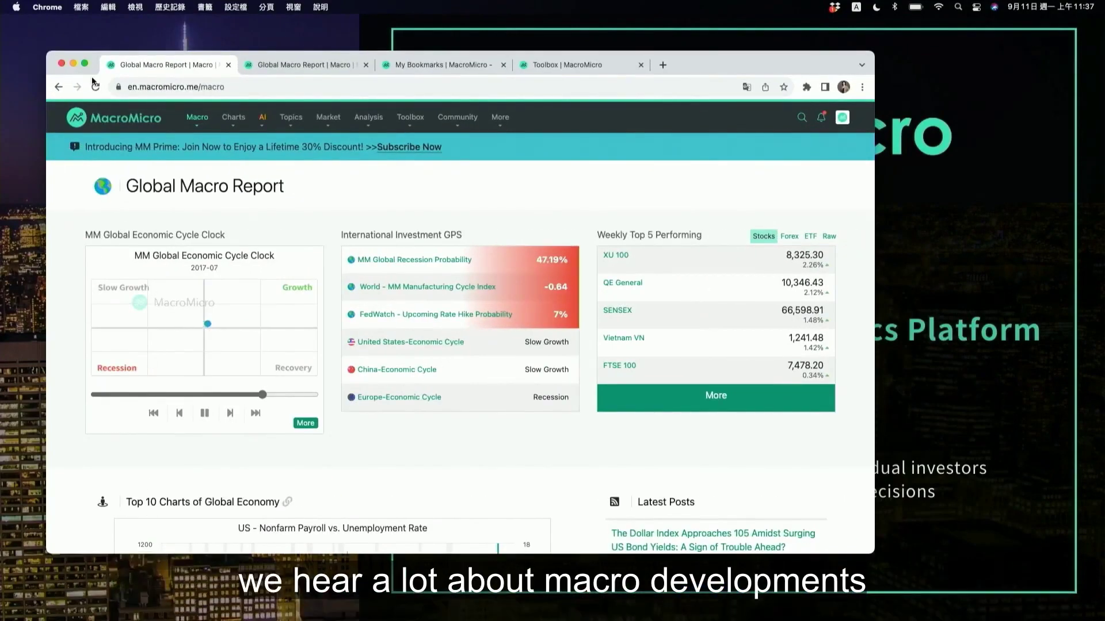
- Go full screen, rewind the cycle clock to 2001, and open the clock's full chart page
left_click(85, 65)
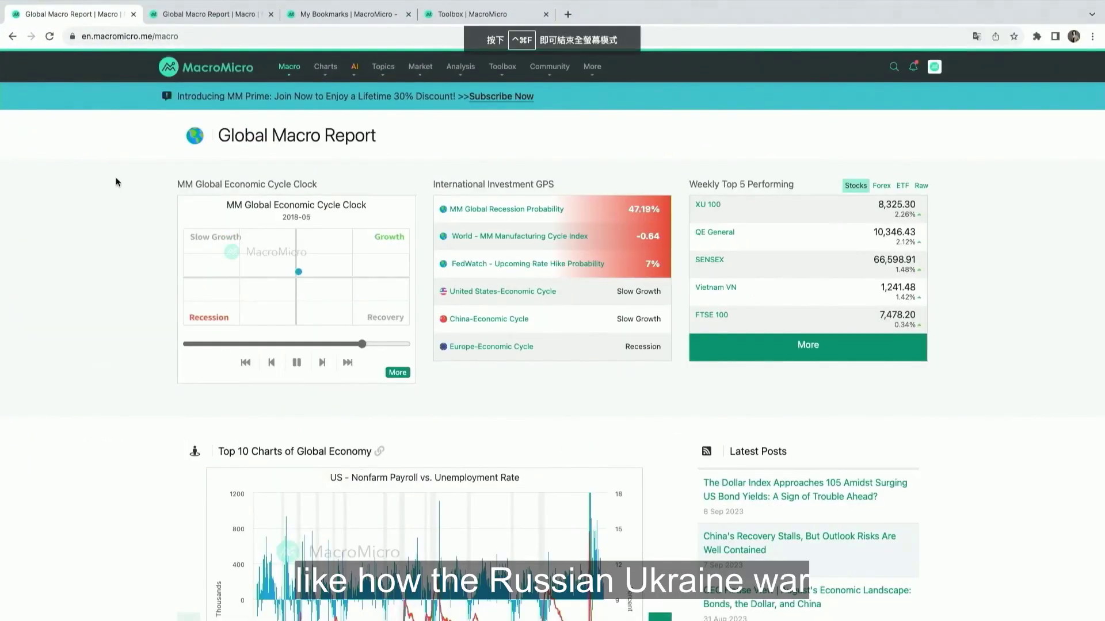
left_click(209, 344)
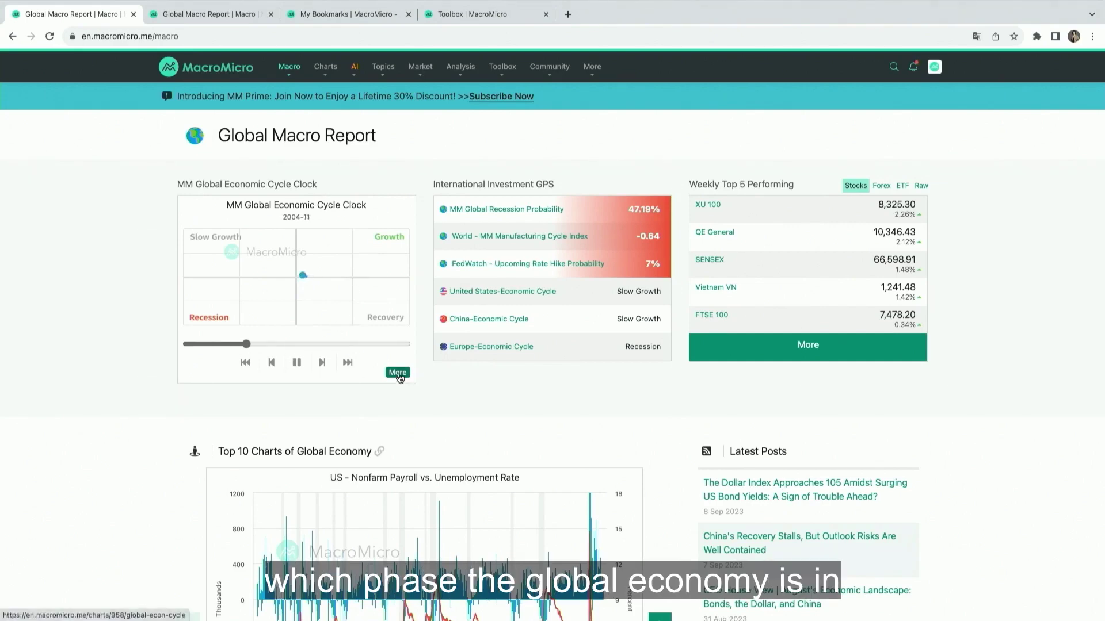
left_click(399, 374)
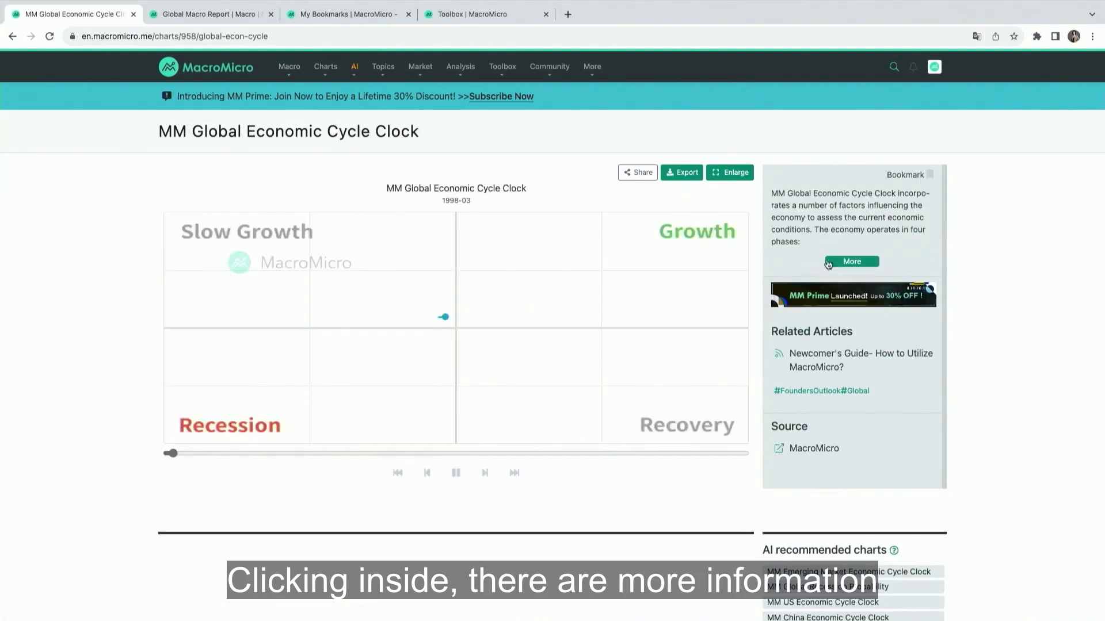
- Expand the four-phase investment description and skim down to the AI recommended charts
left_click(828, 263)
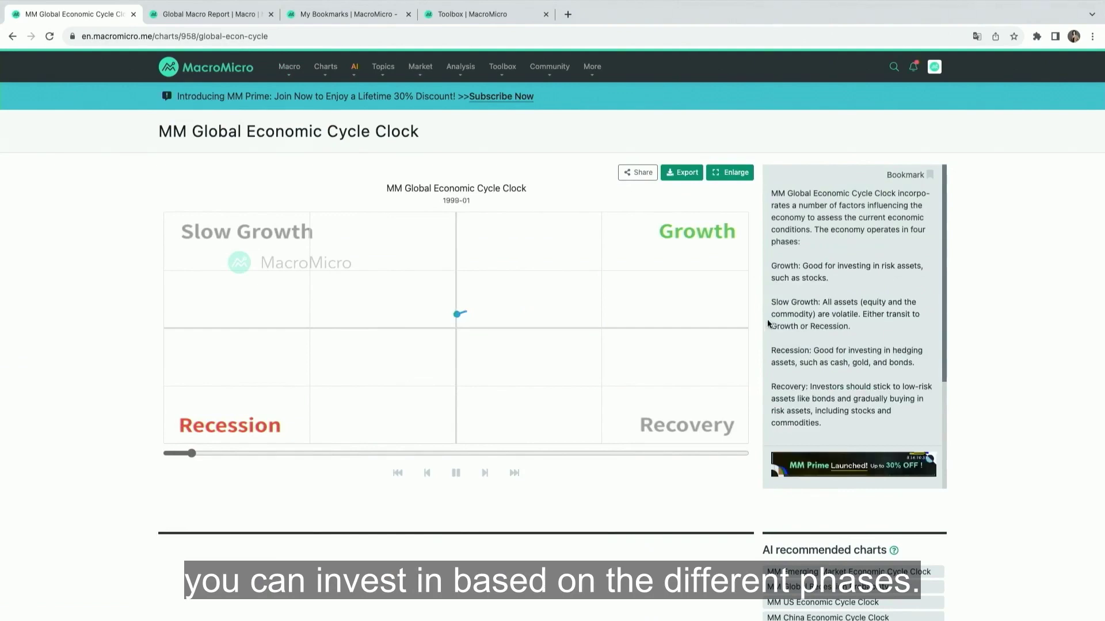
scroll(768, 324, "down", 5)
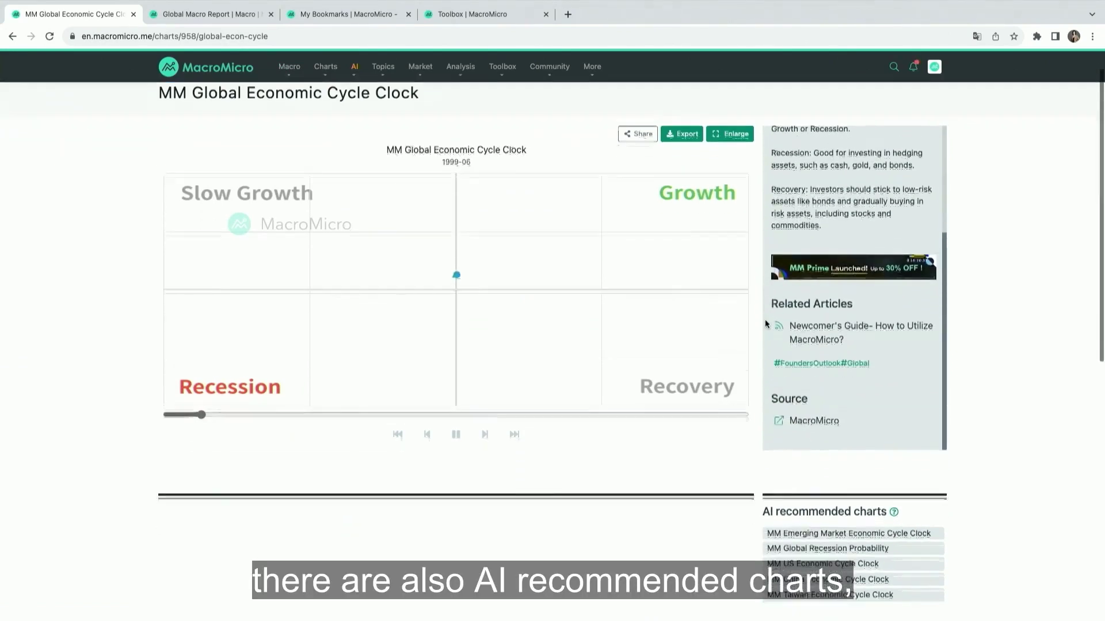
scroll(765, 319, "down", 2)
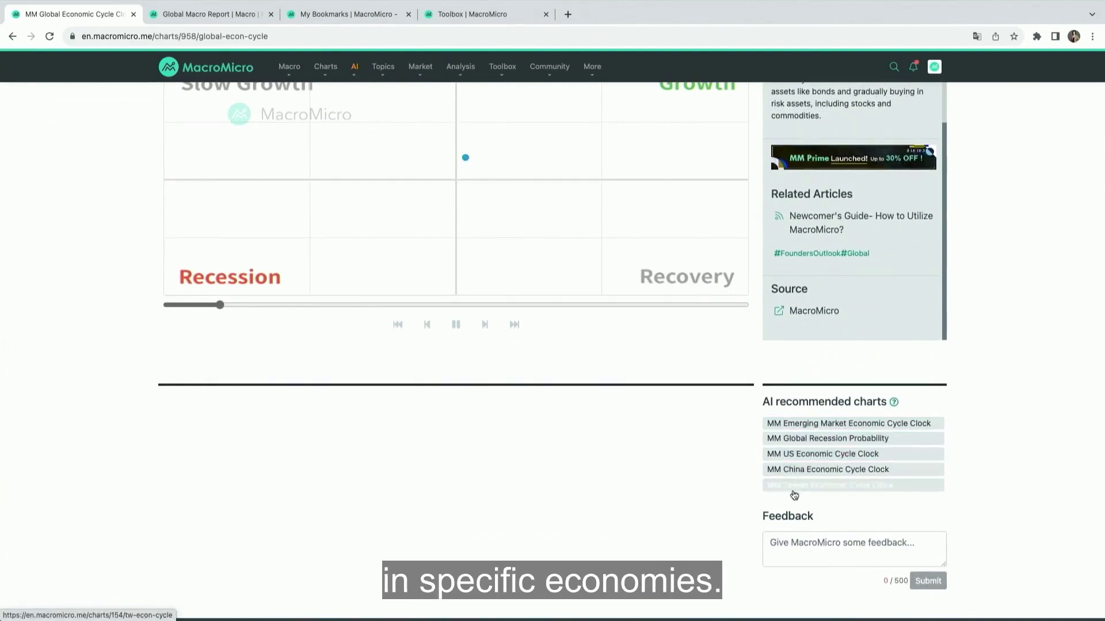
scroll(708, 423, "up", 3)
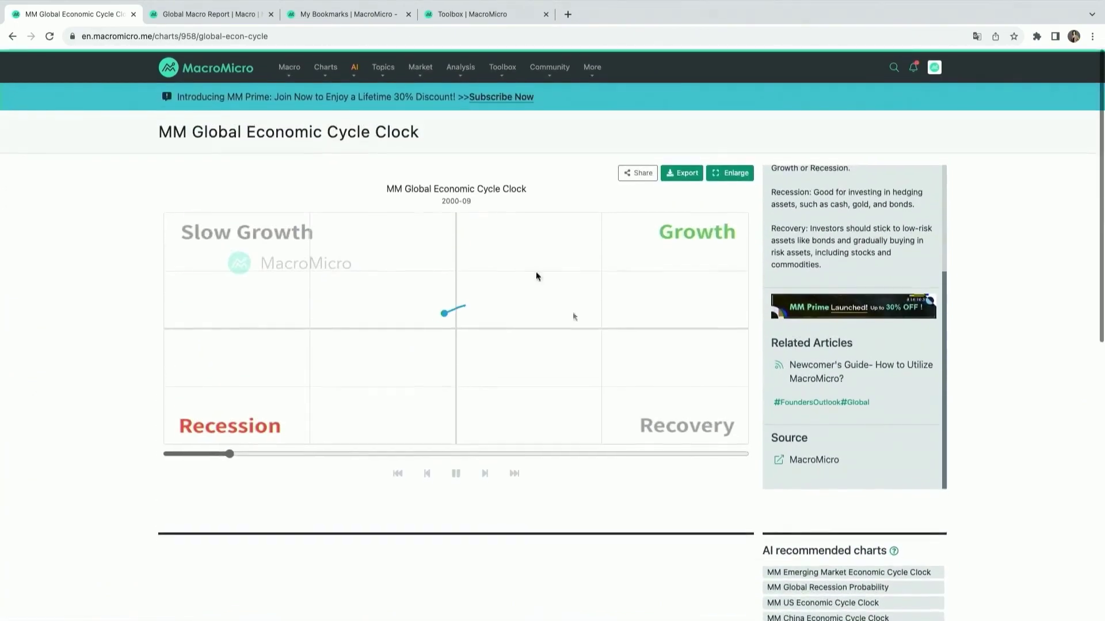
- Return to the Global Macro Report and page from US Real GDP to World Manufacturing New Orders
left_click(236, 15)
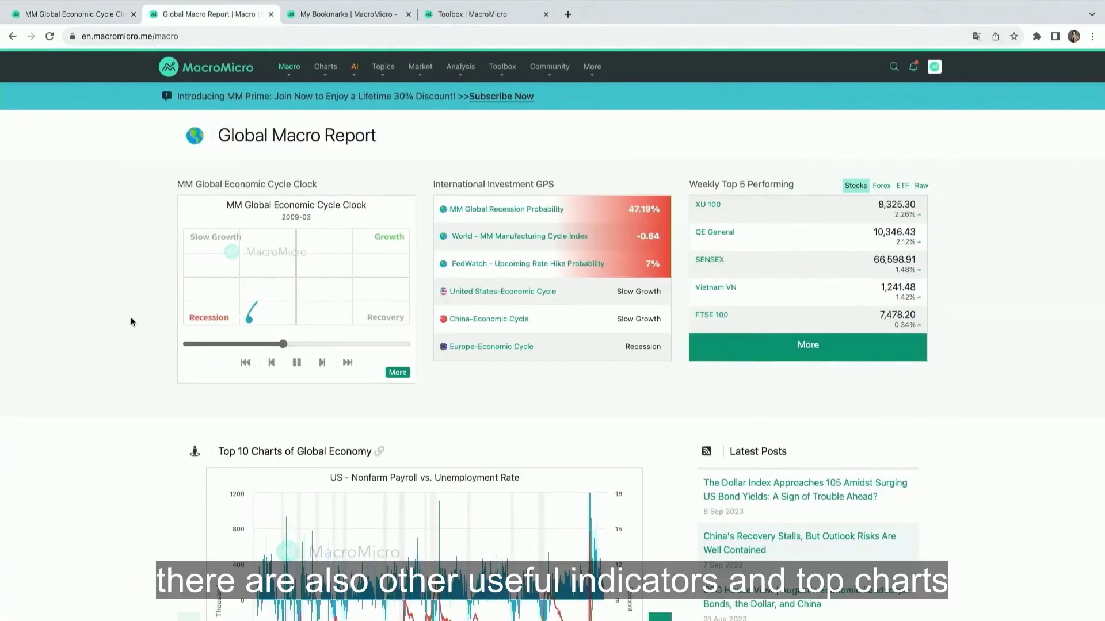
scroll(130, 316, "down", 6)
scroll(130, 317, "up", 1)
scroll(130, 322, "up", 1)
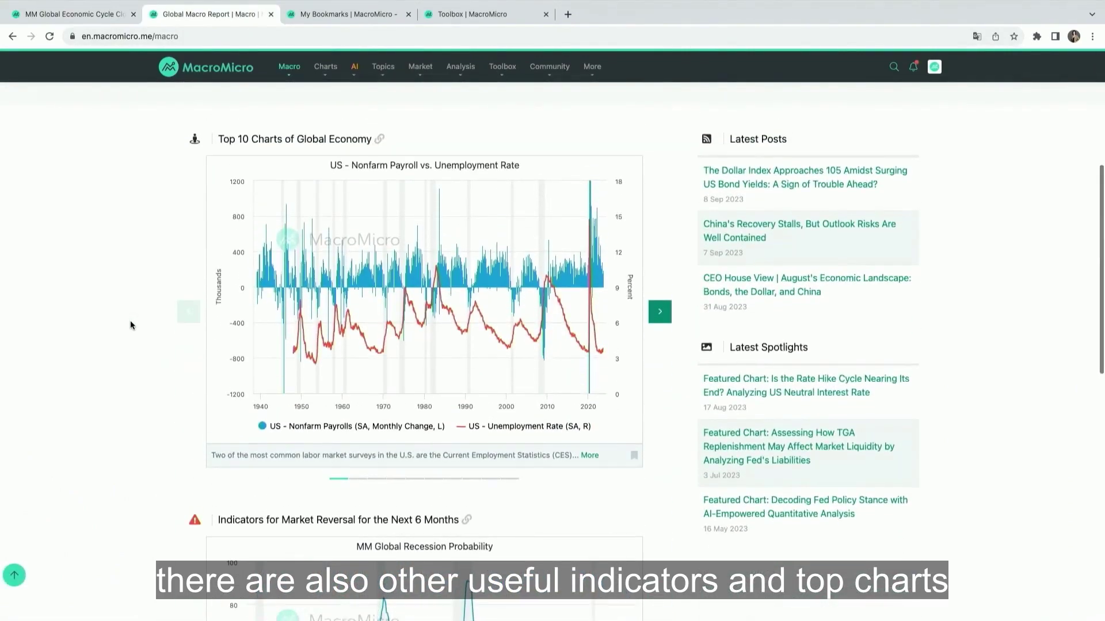
left_click(660, 310)
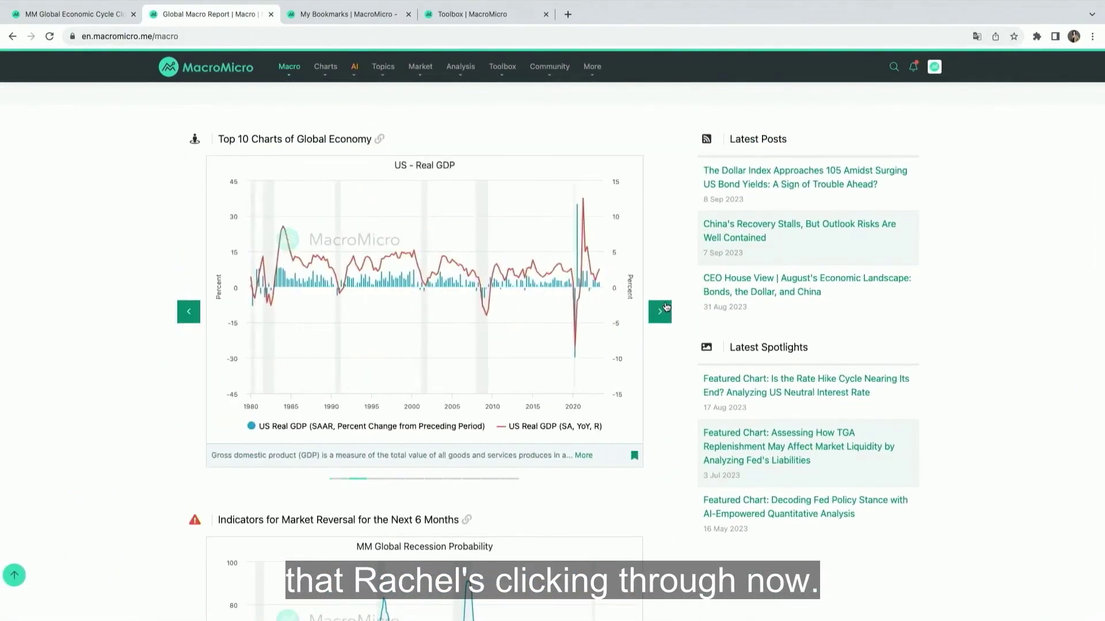
left_click(661, 308)
left_click(666, 307)
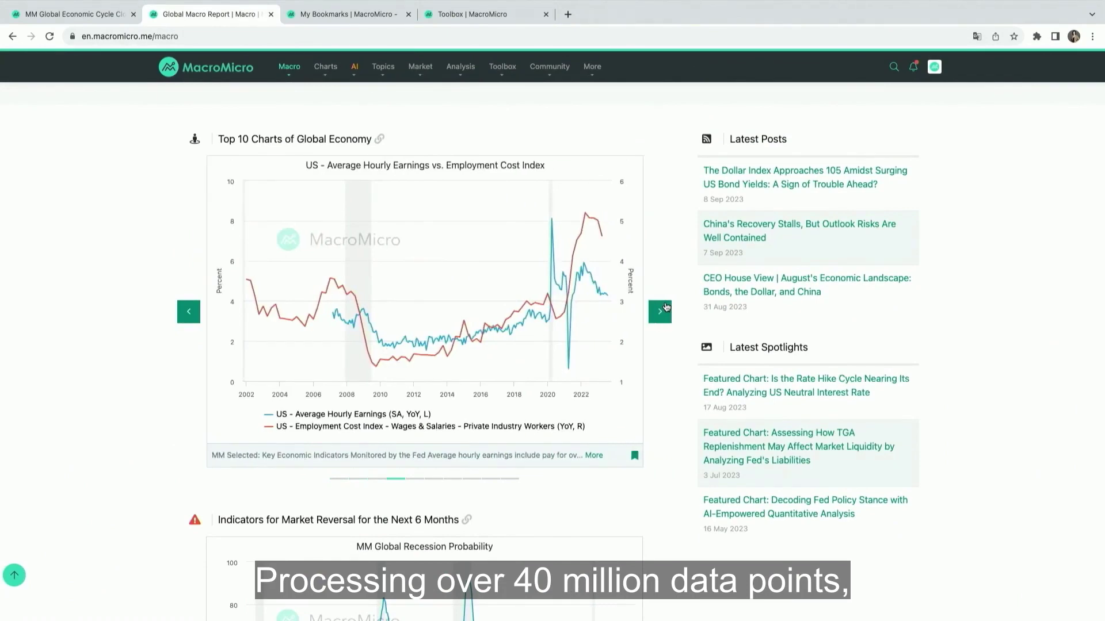
left_click(666, 307)
left_click(666, 307)
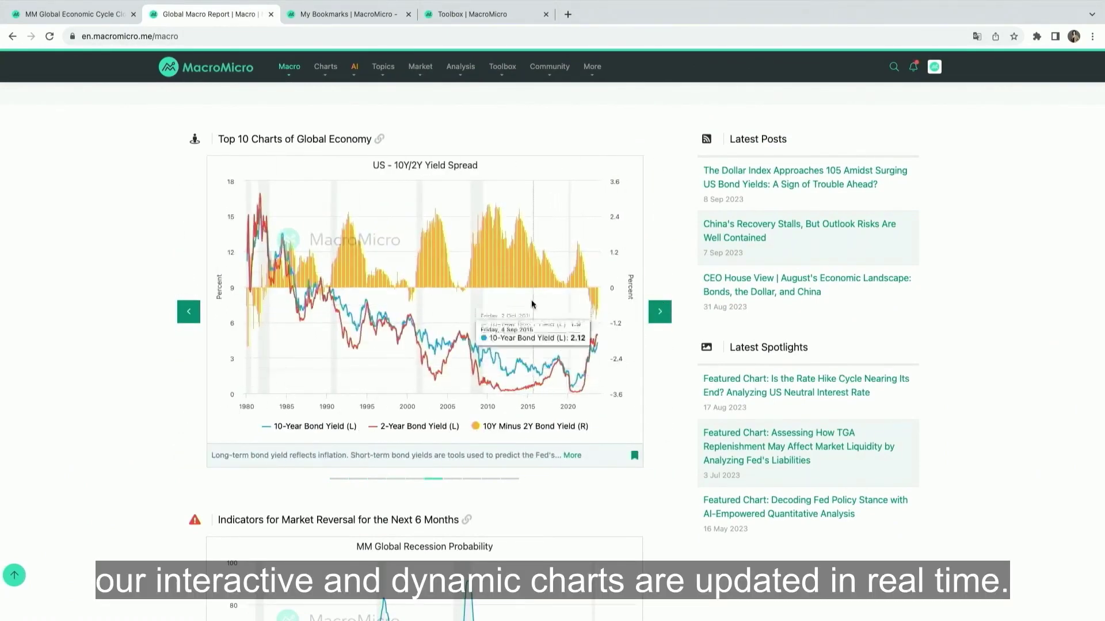
left_click(658, 318)
left_click(659, 314)
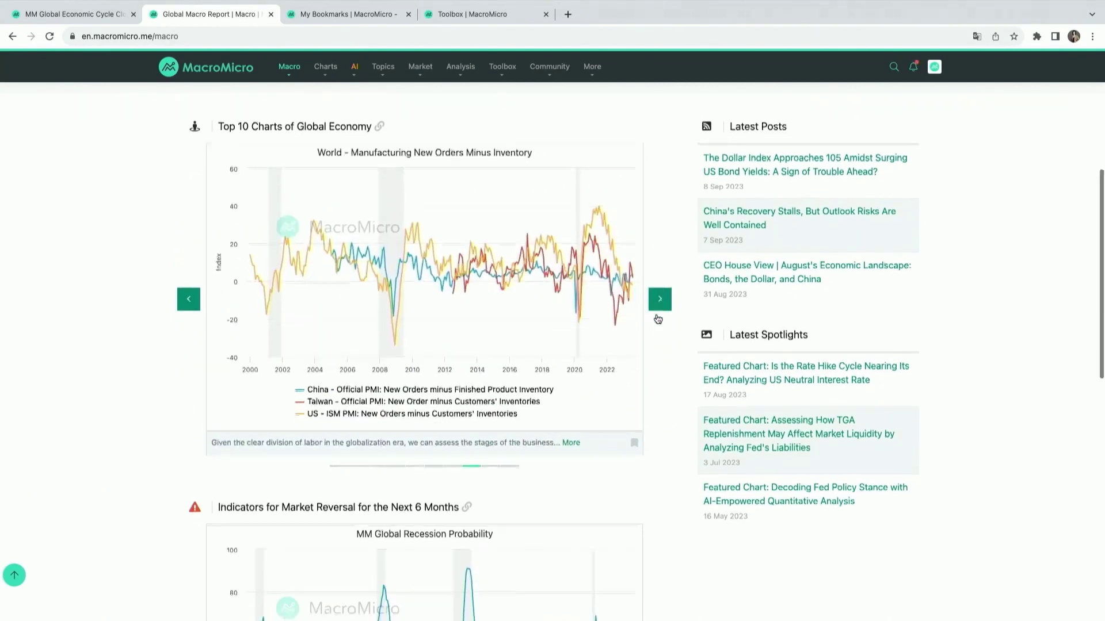
- Page the reversal indicators to the AI FOMC Statement index and open its full chart
scroll(657, 316, "down", 3)
scroll(657, 315, "down", 4)
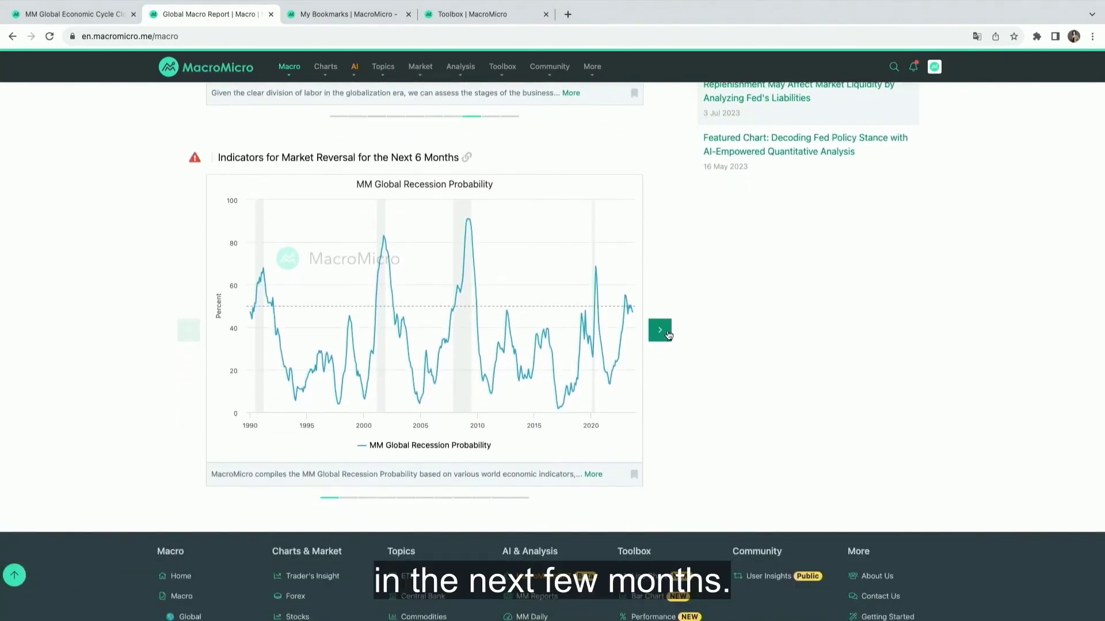
mouse_move(630, 316)
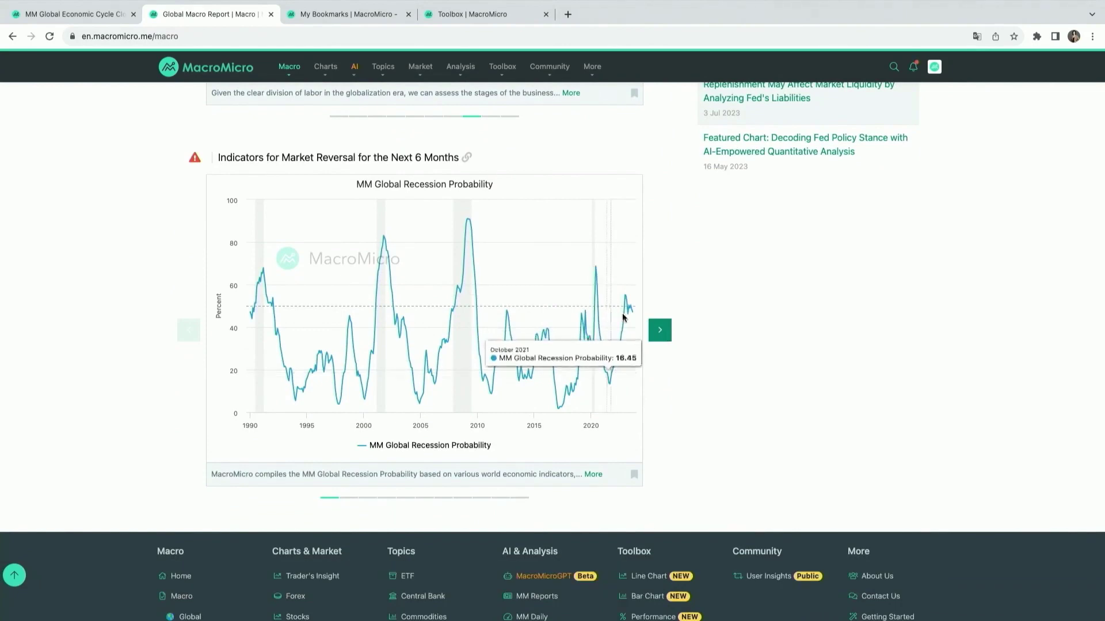
left_click(666, 333)
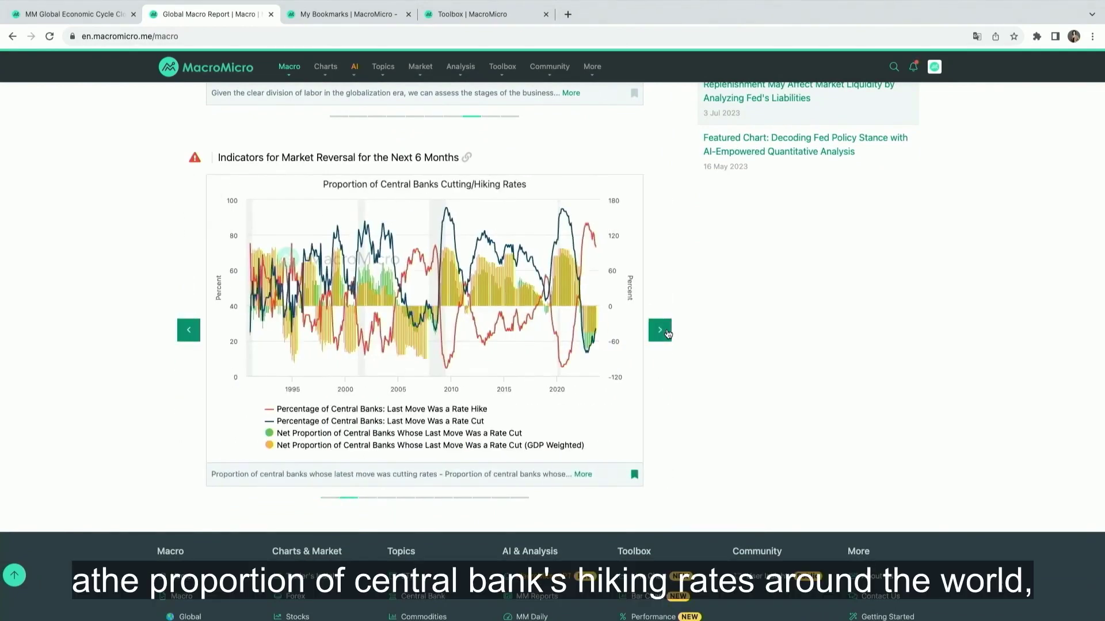
left_click(666, 333)
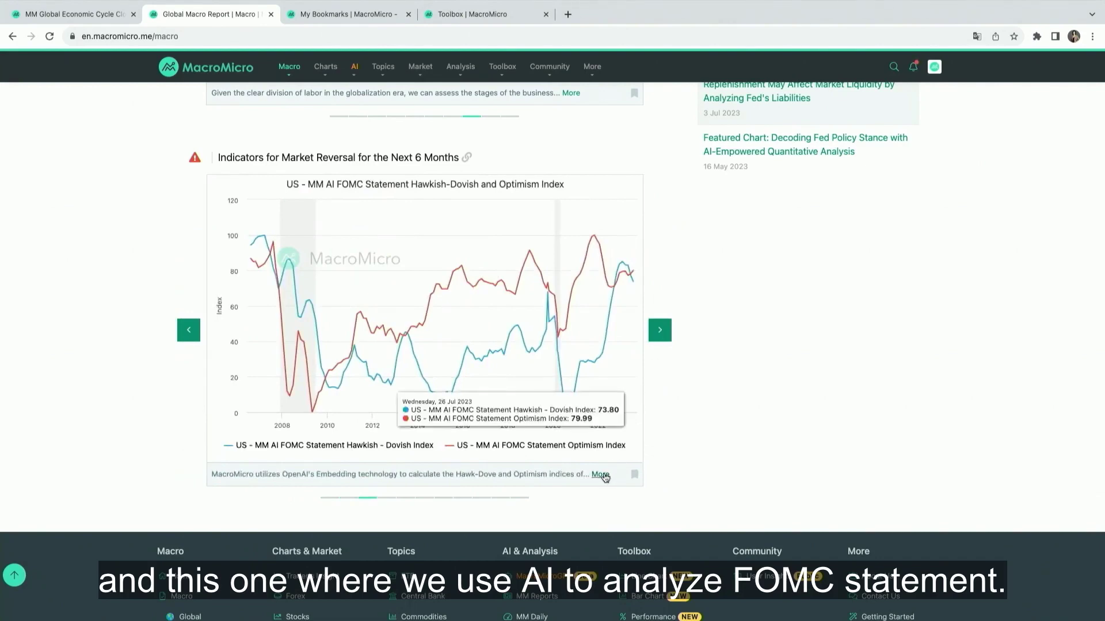
left_click(601, 476)
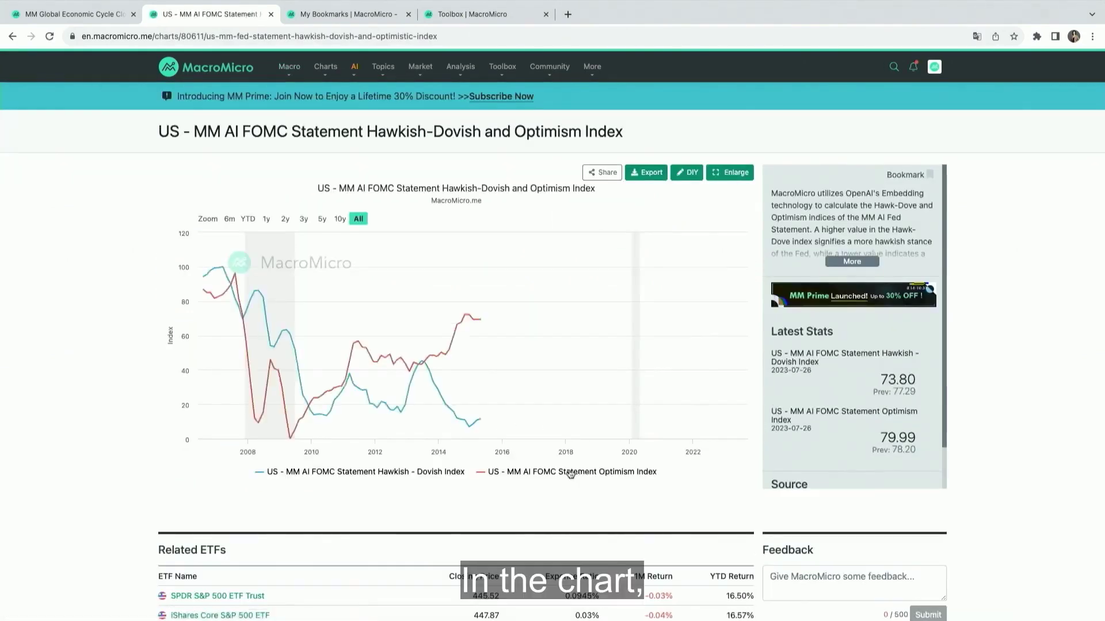
- Toggle the Hawkish-Dovish and Optimism Index series and expand the full chart description
left_click(457, 473)
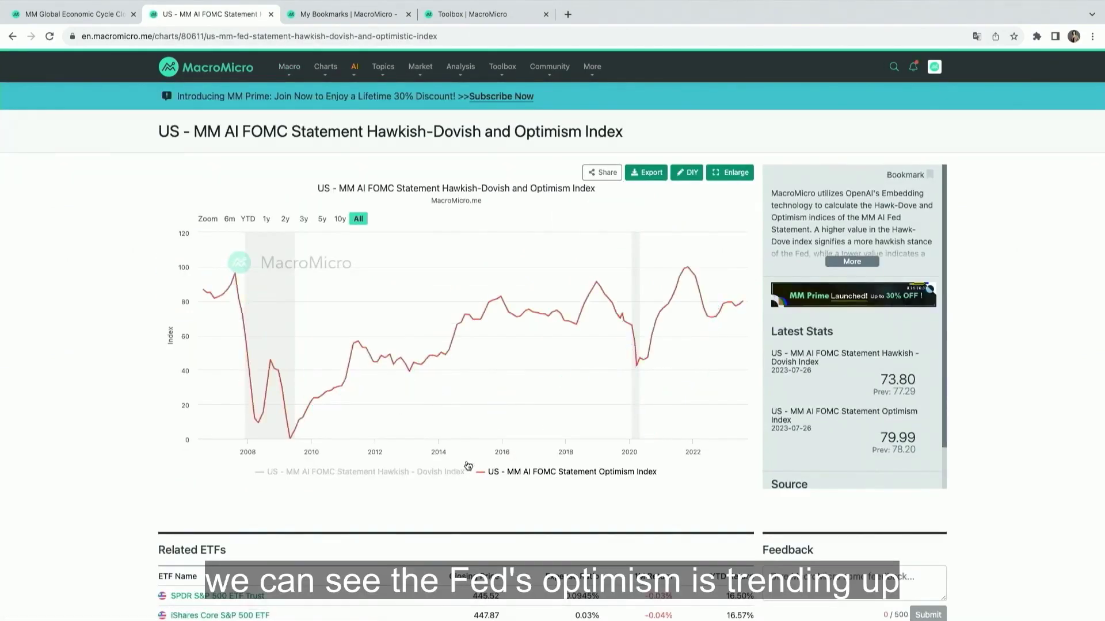
left_click(463, 474)
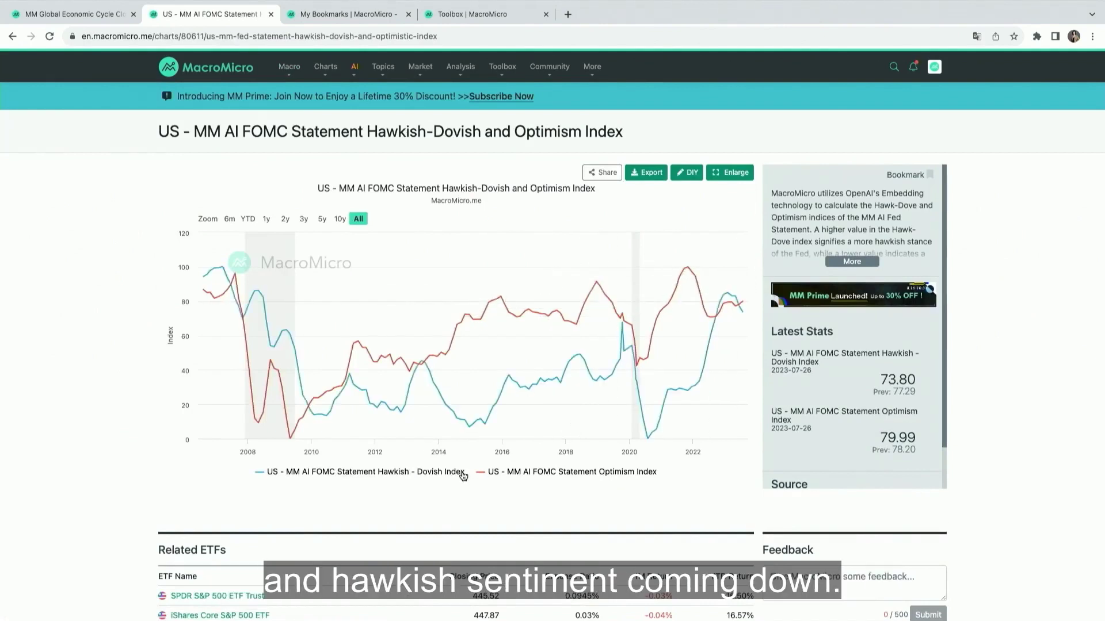
left_click(509, 473)
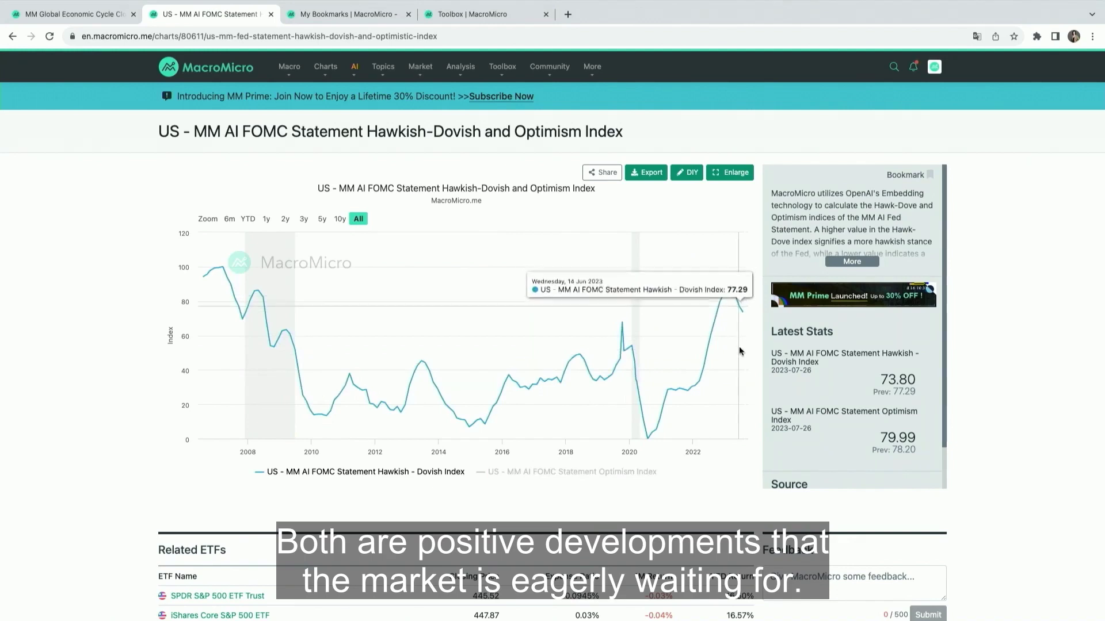
left_click(834, 262)
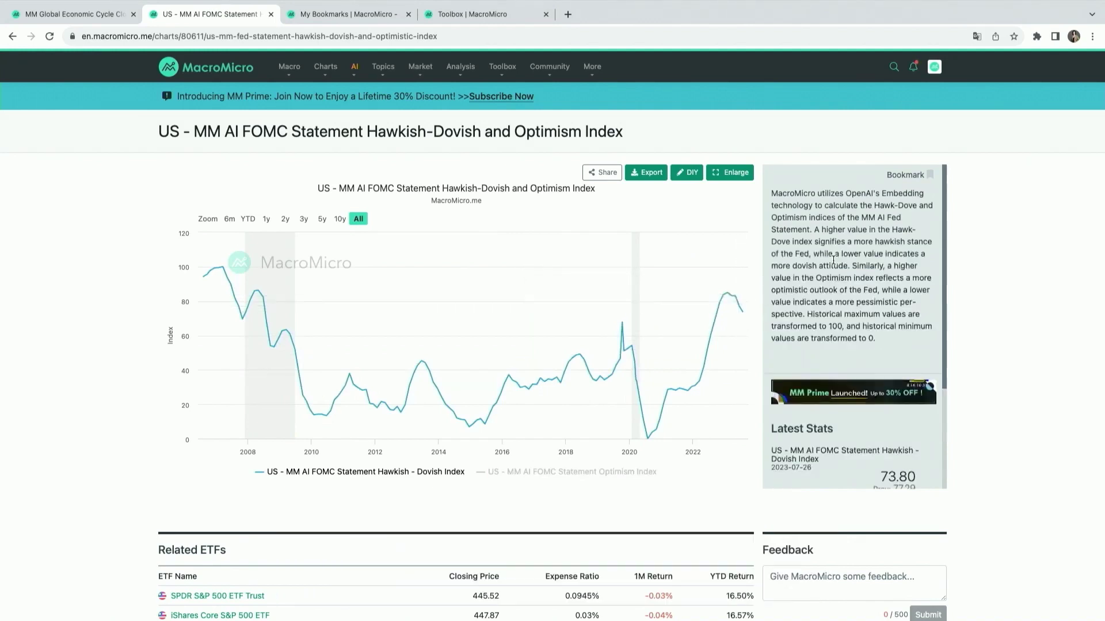
left_click(632, 477)
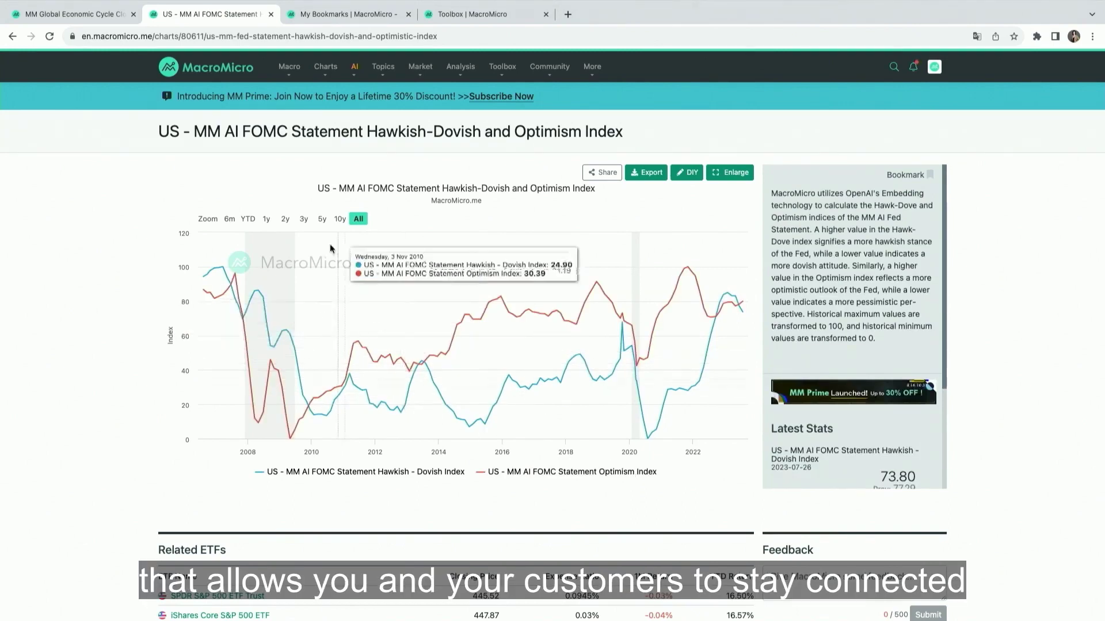
- Set the chart's time range to the last 10 years
left_click(323, 224)
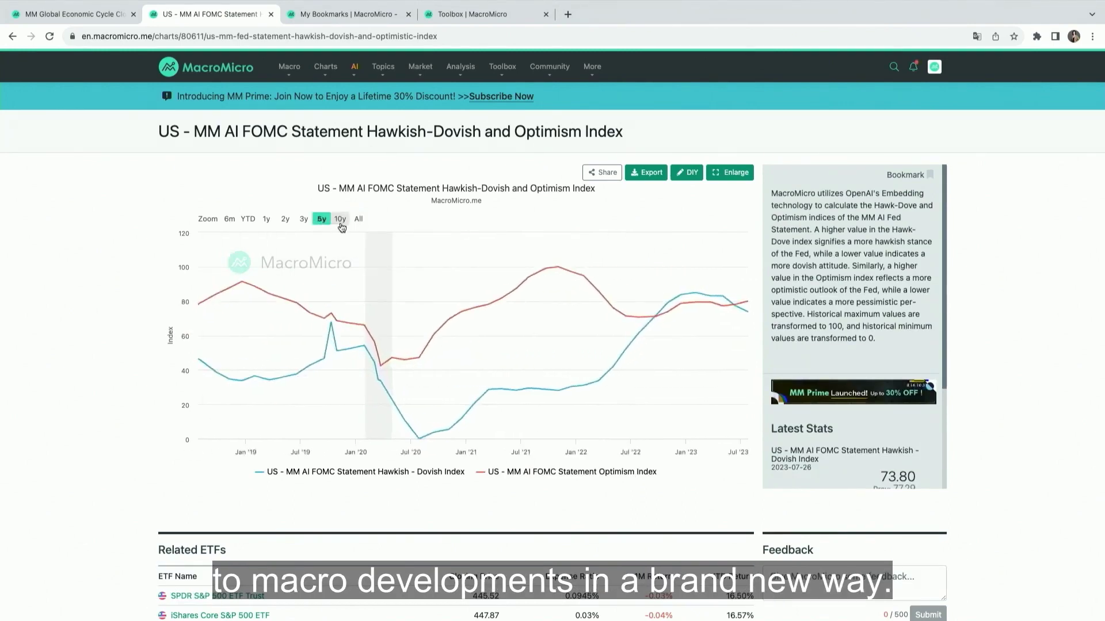
left_click(341, 224)
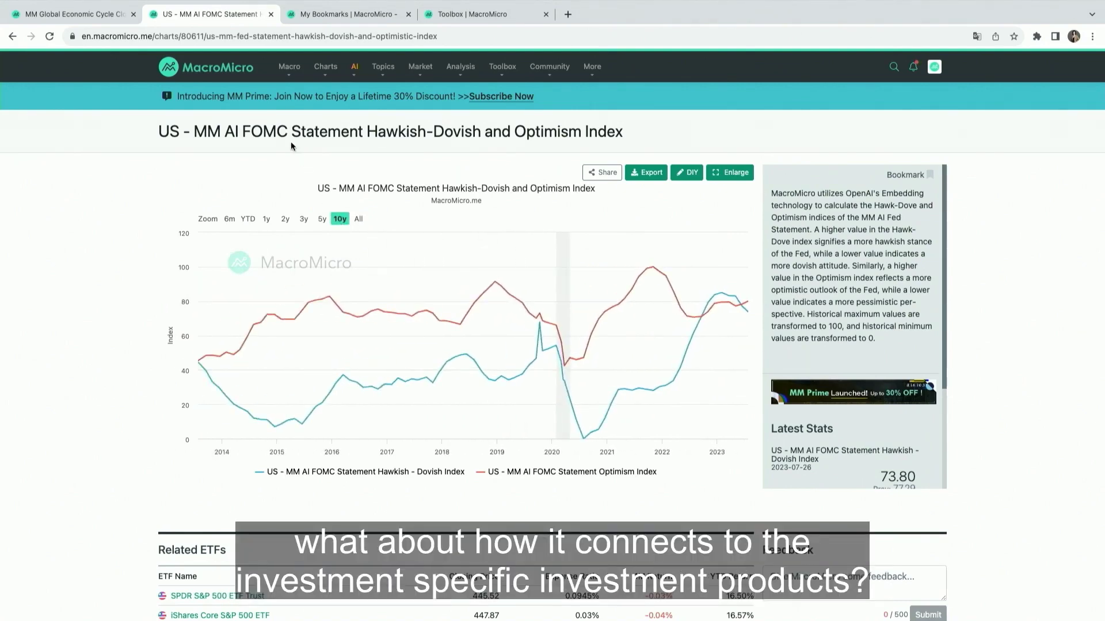
mouse_move(321, 72)
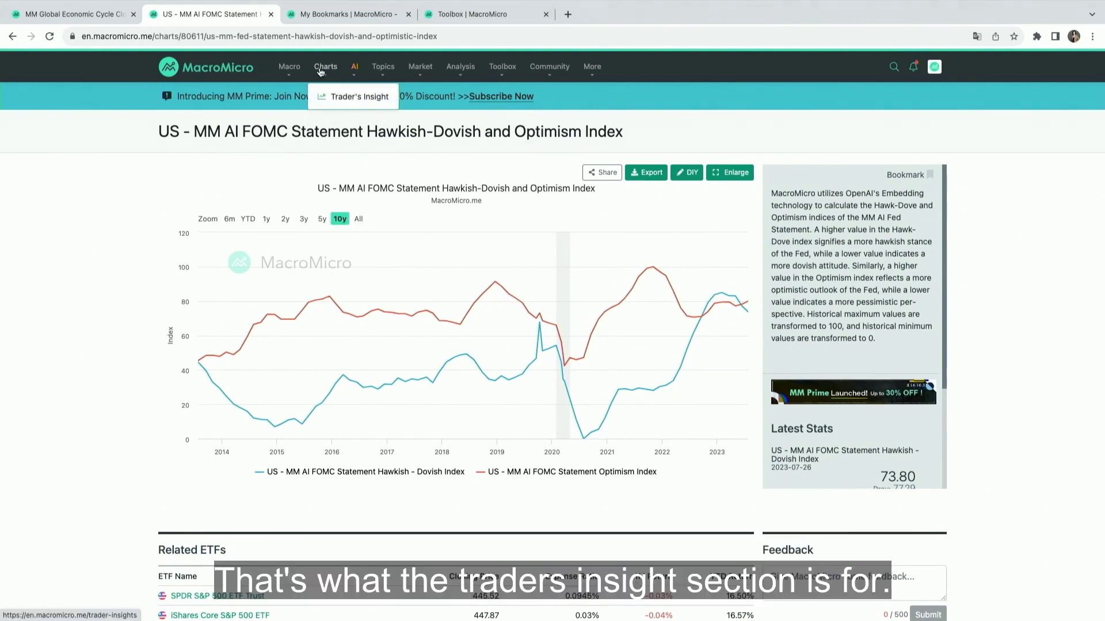
- Browse the Trader's Insight asset-class cards and open the S&P 500 indicator collection
left_click(336, 97)
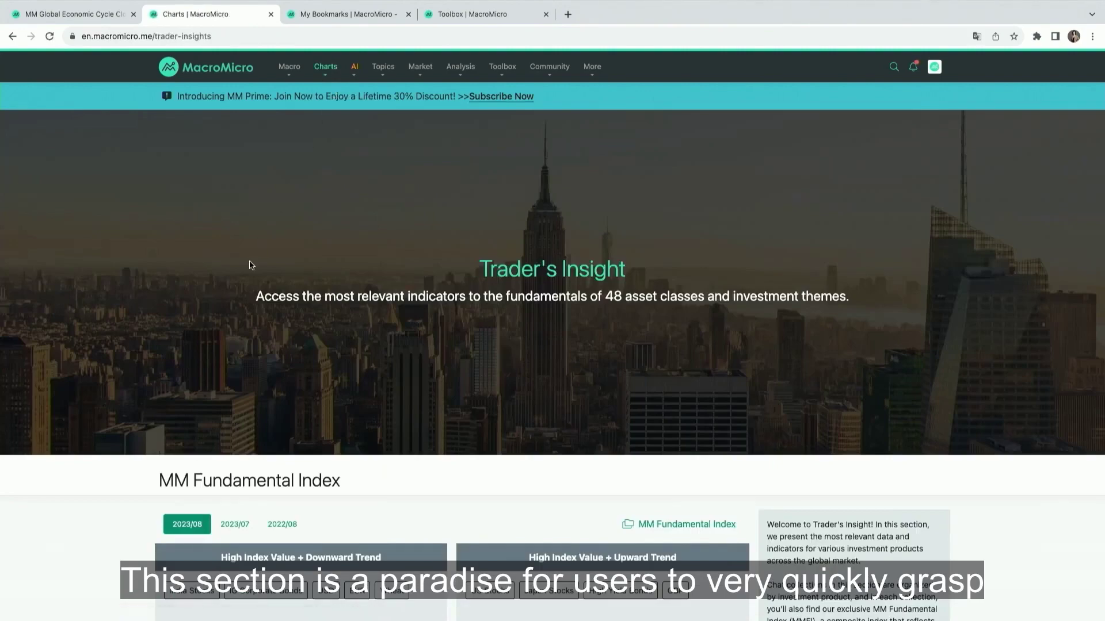
scroll(253, 259, "down", 2)
scroll(250, 265, "down", 4)
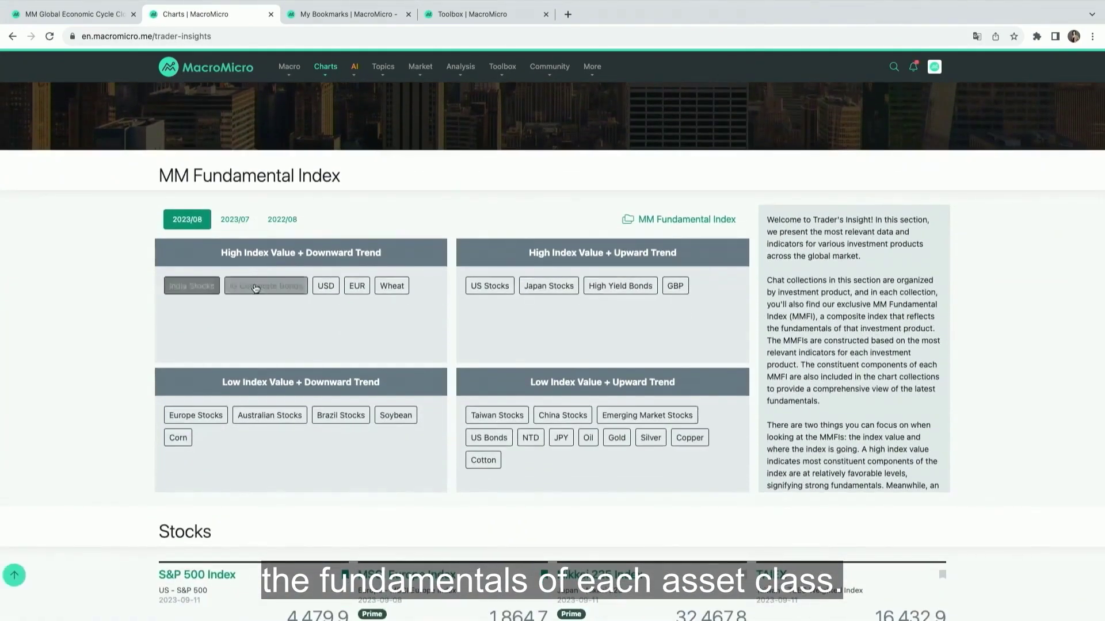
scroll(362, 294, "down", 5)
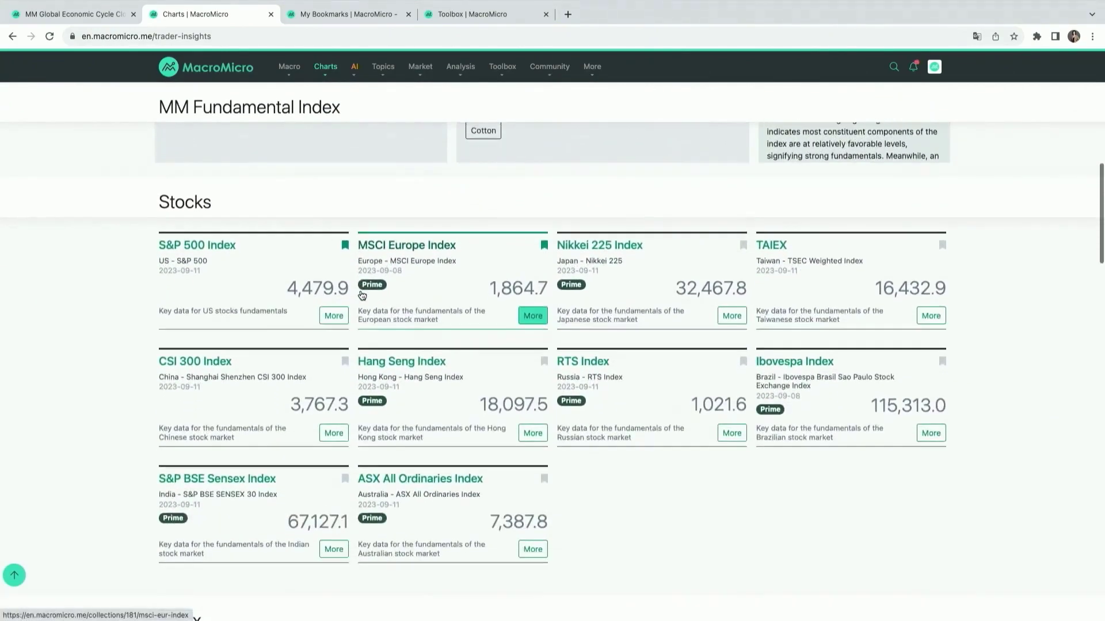
scroll(361, 295, "down", 7)
scroll(362, 295, "down", 15)
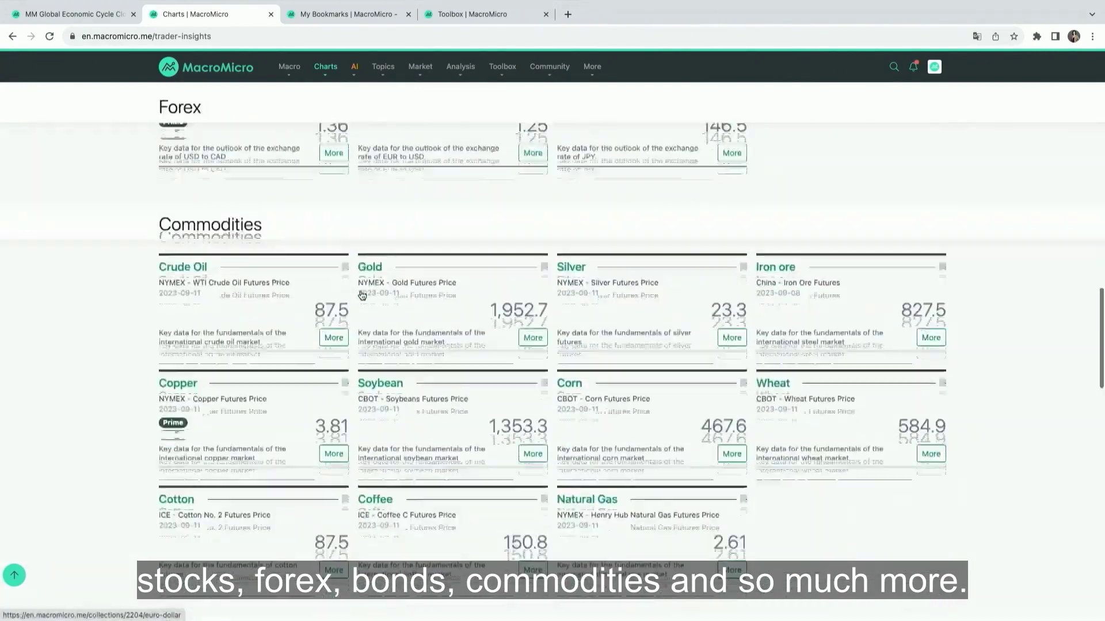
scroll(361, 295, "down", 3)
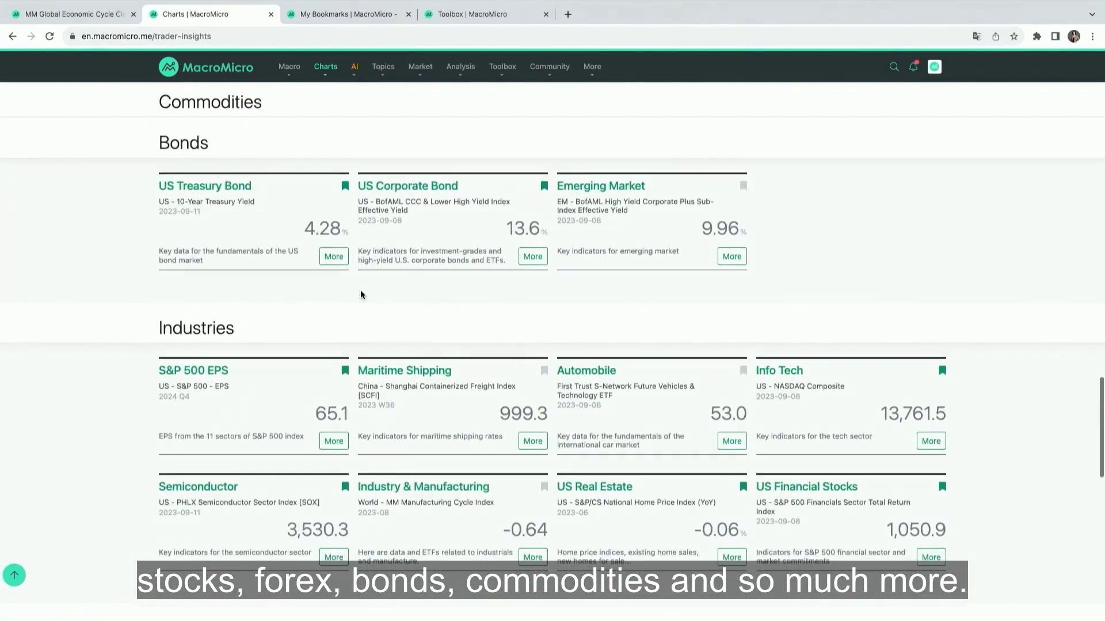
scroll(362, 294, "up", 14)
scroll(360, 293, "up", 7)
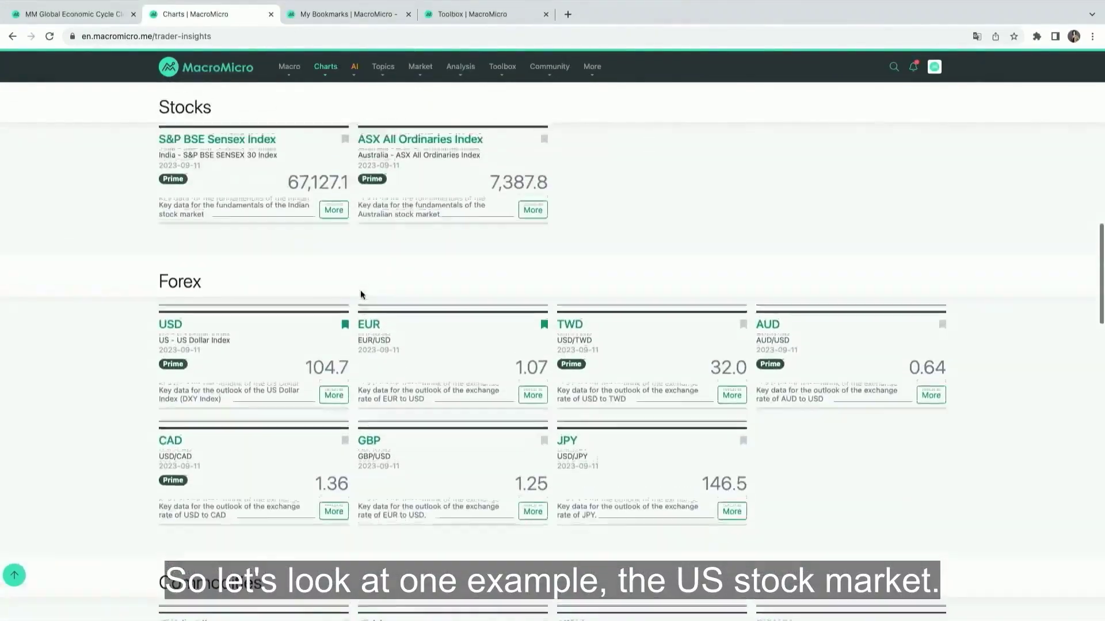
left_click(336, 267)
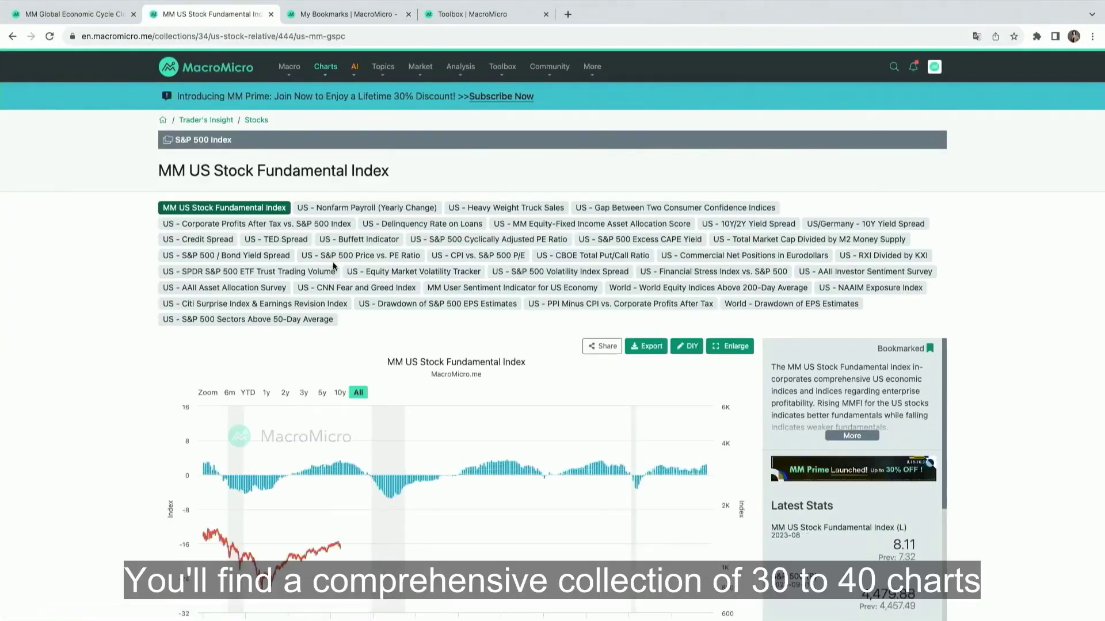
- Switch through the CAPE Ratio and Volatility Index Spread charts to Heavy Weight Truck Sales
left_click(499, 240)
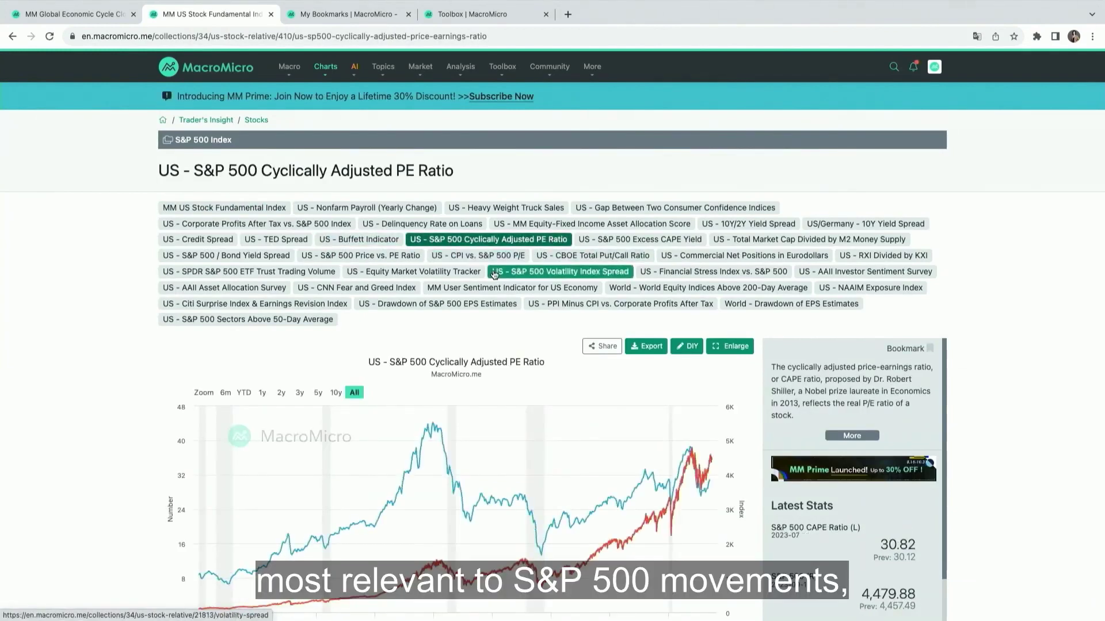
left_click(494, 273)
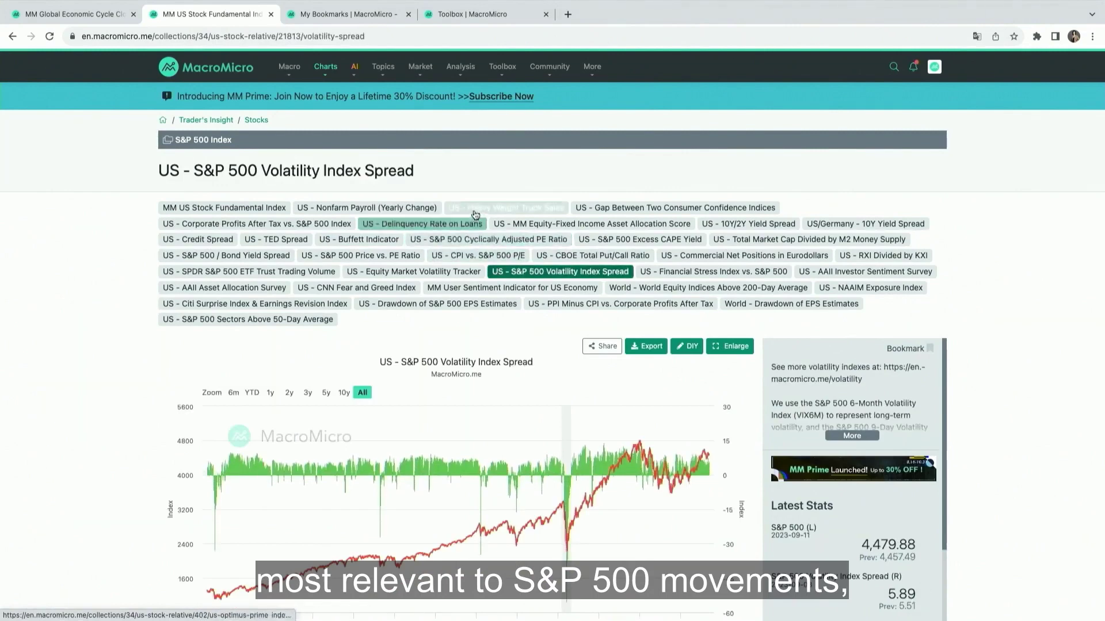
left_click(474, 210)
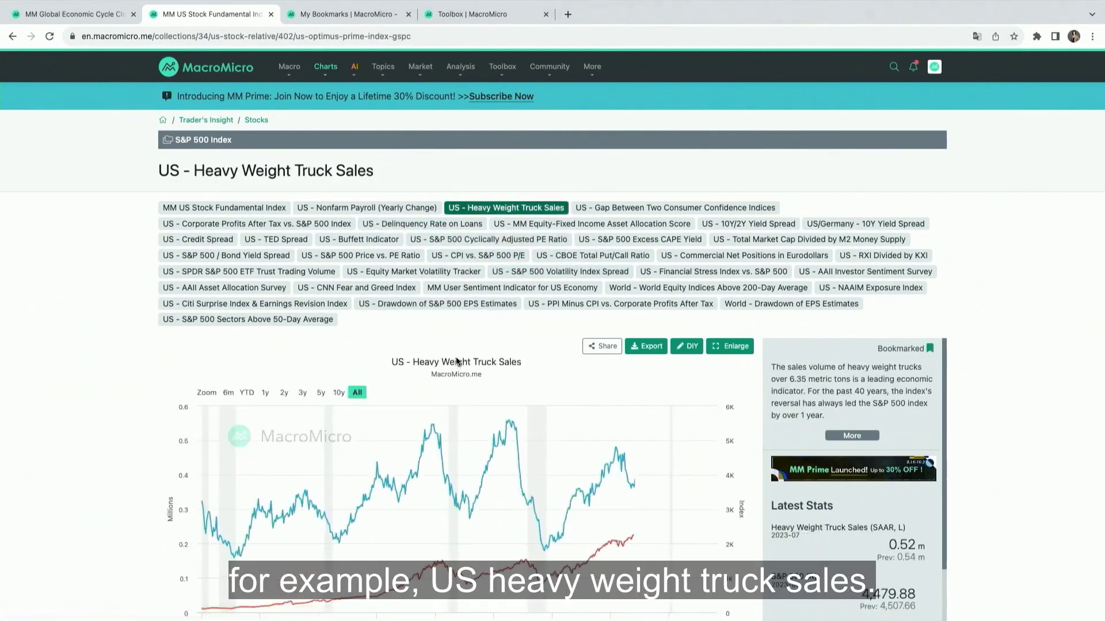
scroll(456, 362, "down", 2)
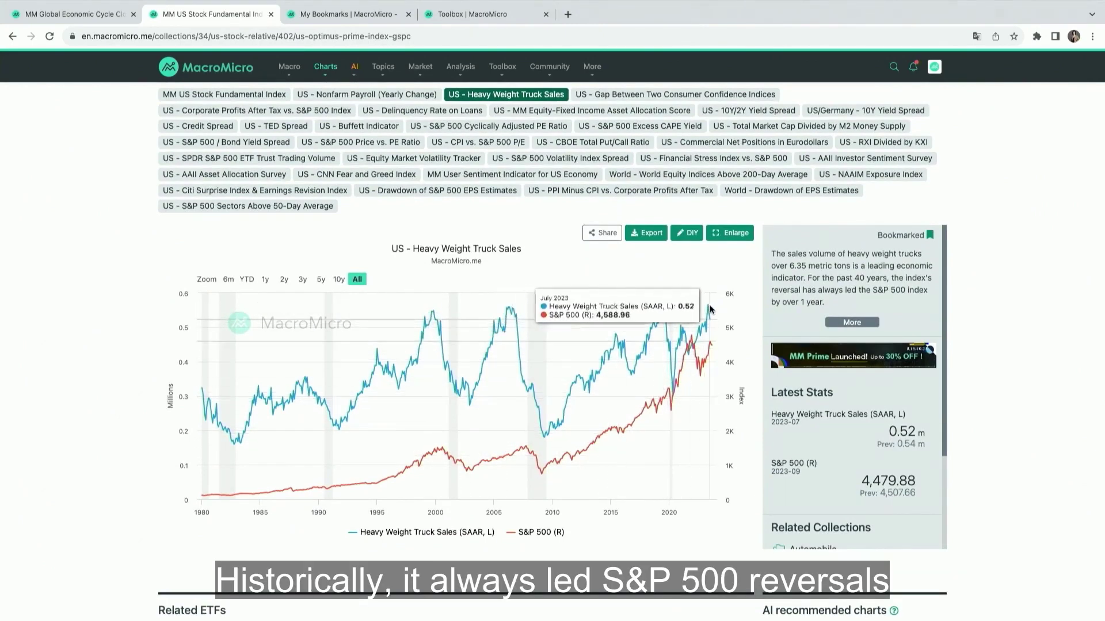
- Expand the truck sales chart's full description and bring up the account menu
left_click(869, 323)
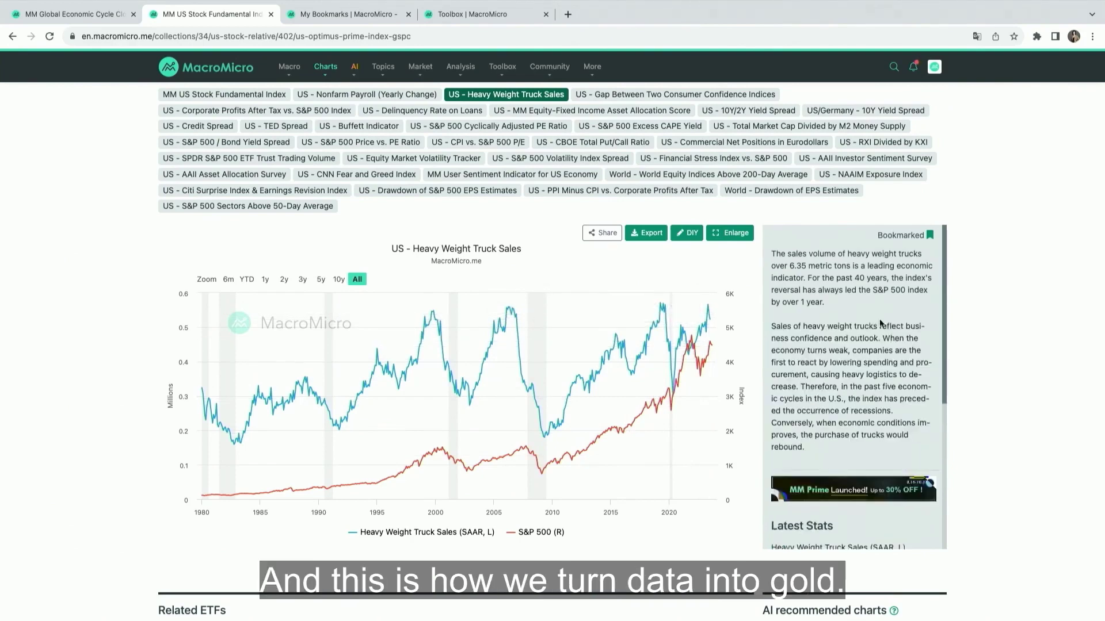
scroll(989, 333, "down", 1)
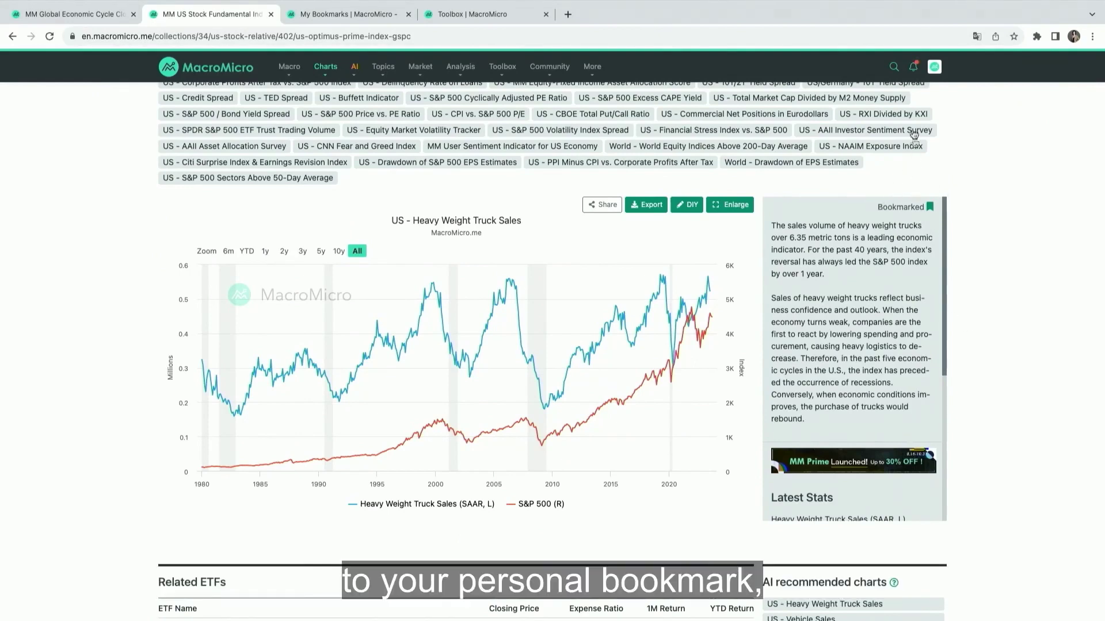
left_click(930, 71)
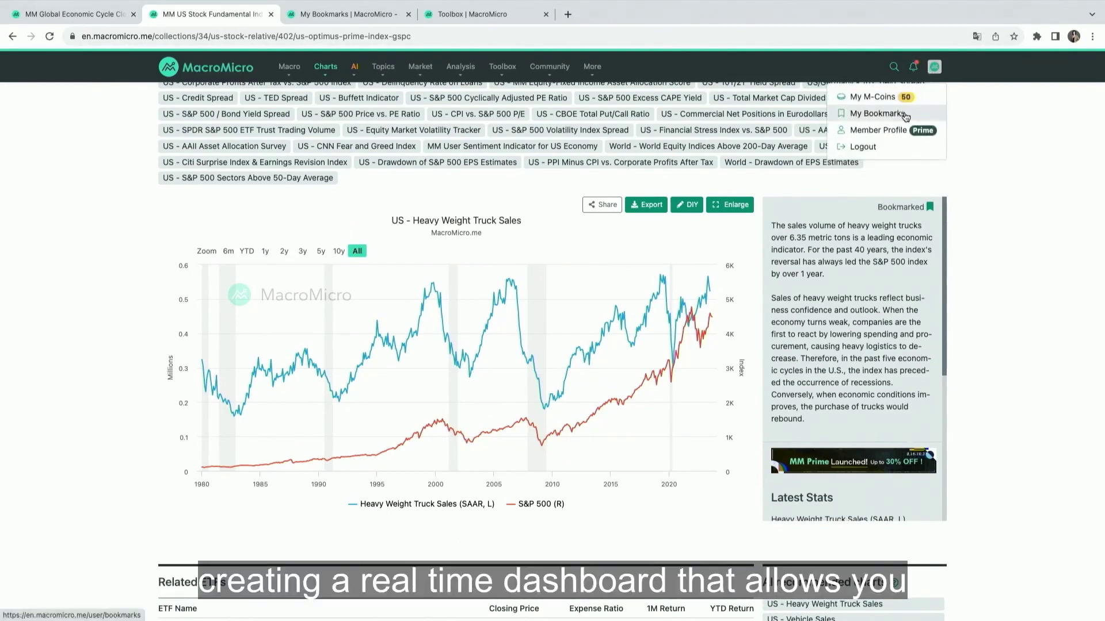
- From My Bookmarks, enlarge the Heavy Weight Truck Sales card and send it to DIY
left_click(390, 12)
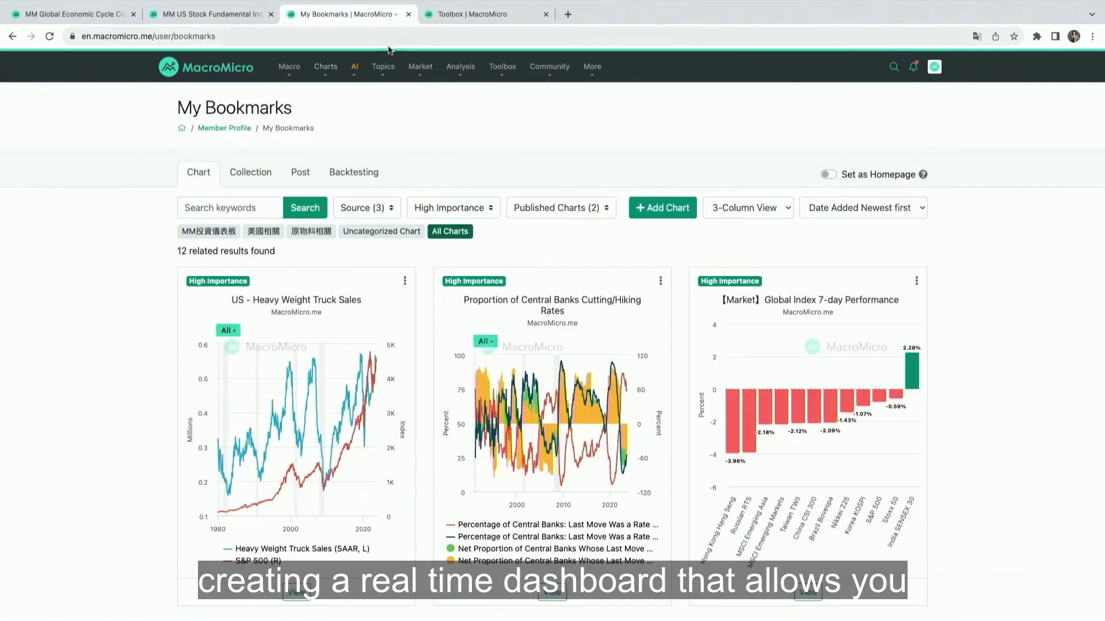
scroll(407, 136, "down", 3)
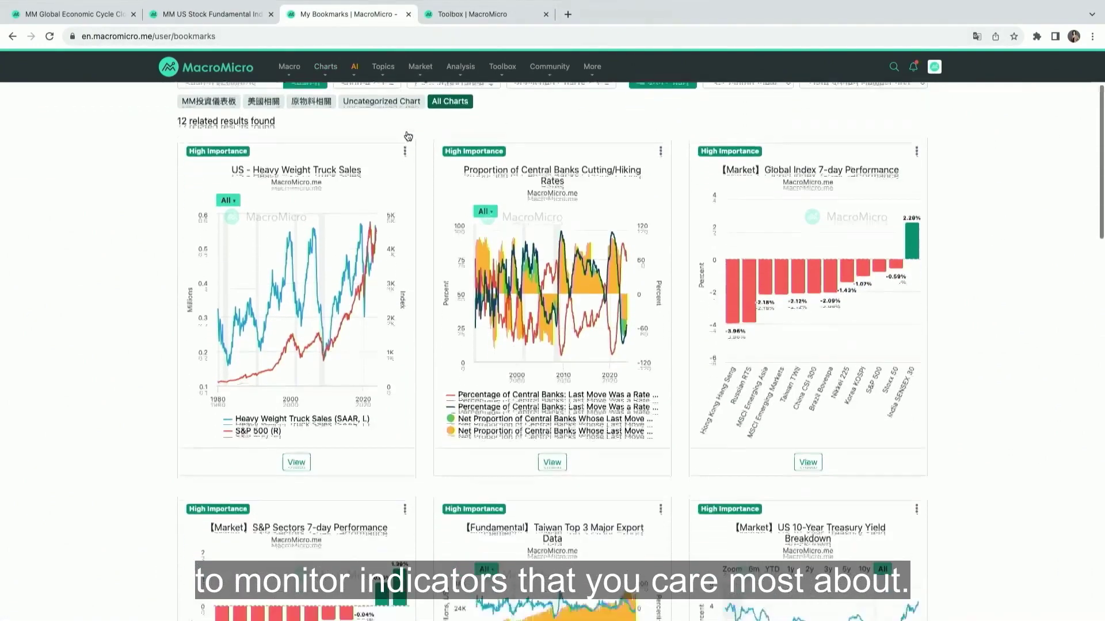
scroll(407, 136, "down", 6)
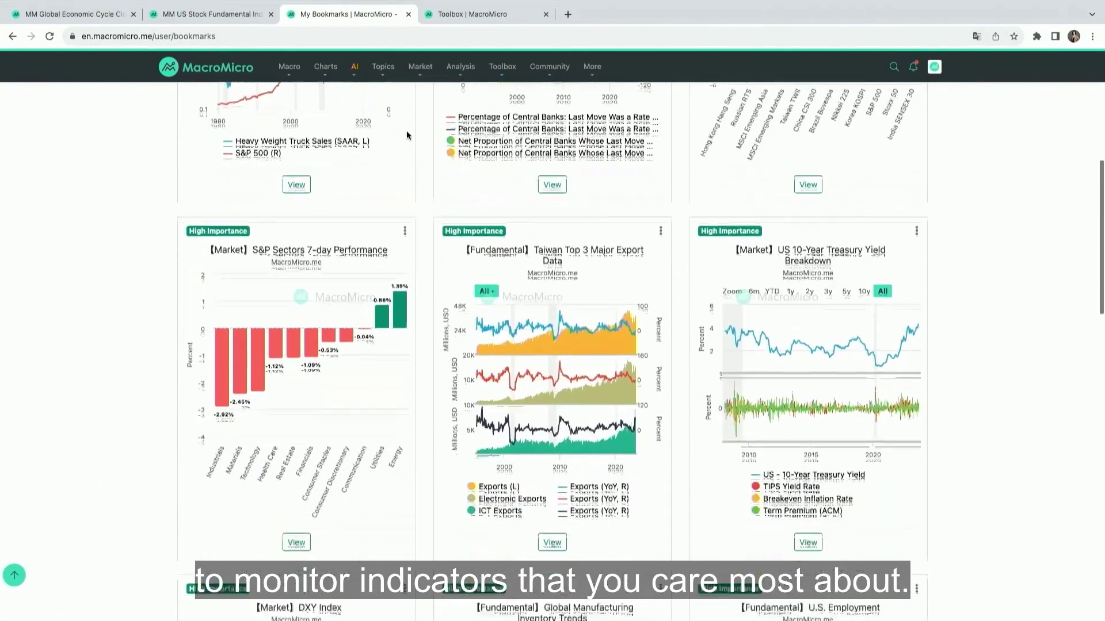
scroll(407, 135, "down", 5)
scroll(406, 135, "down", 4)
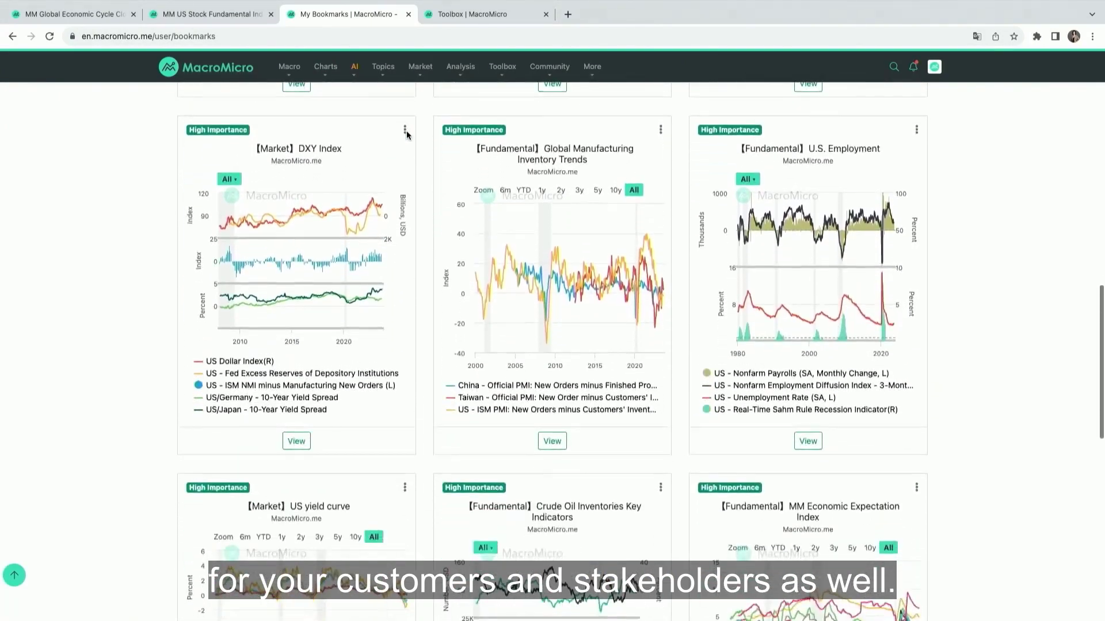
scroll(407, 135, "down", 4)
scroll(407, 136, "up", 5)
scroll(407, 136, "up", 10)
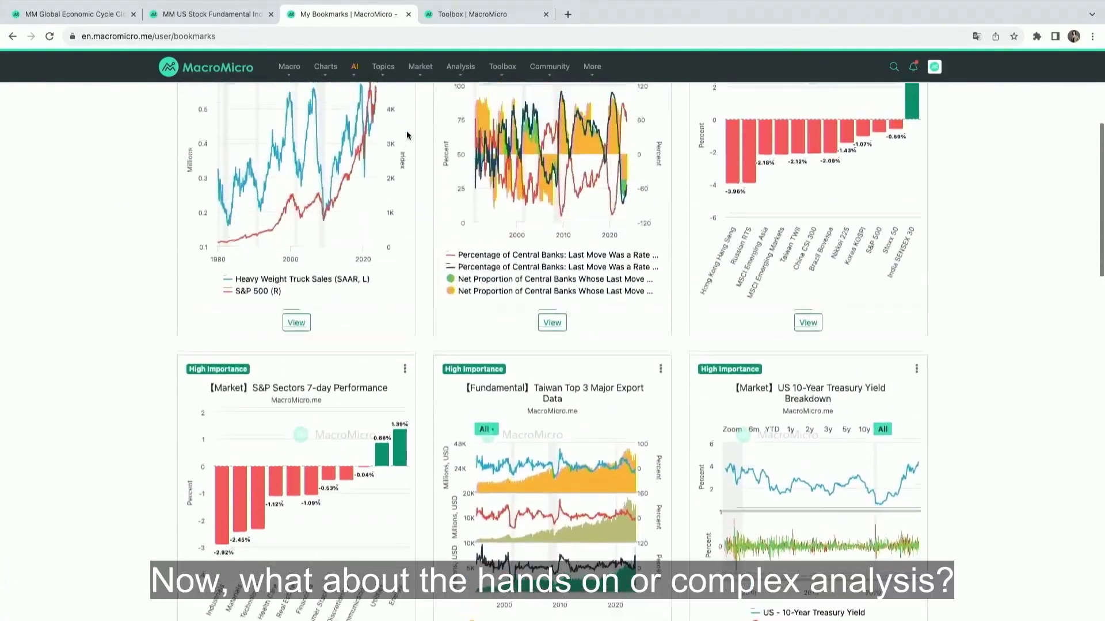
scroll(406, 134, "up", 3)
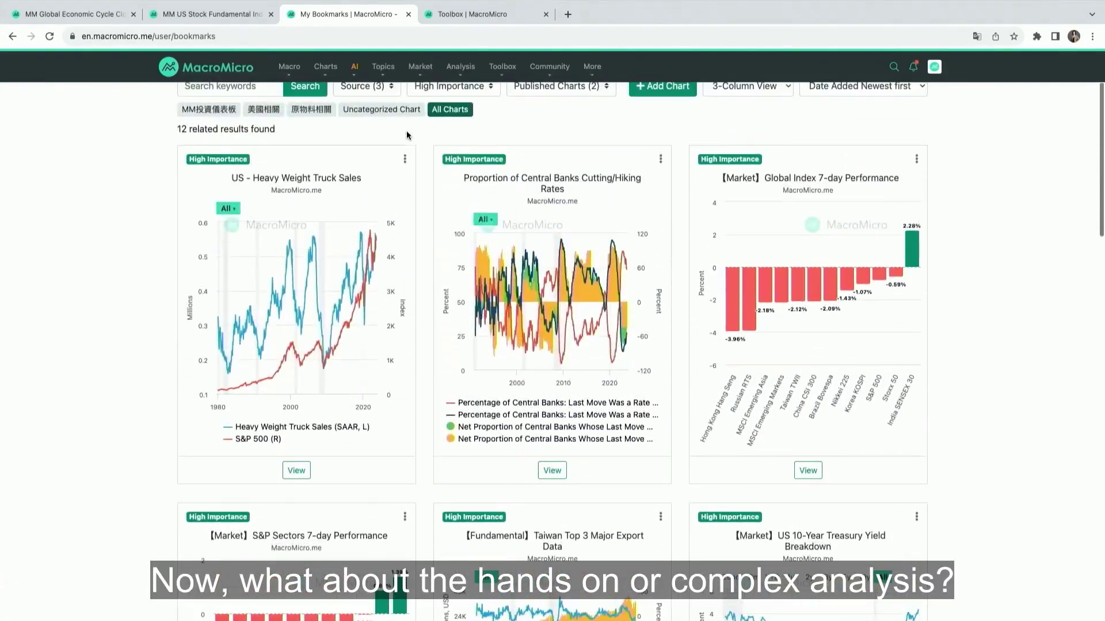
left_click(297, 470)
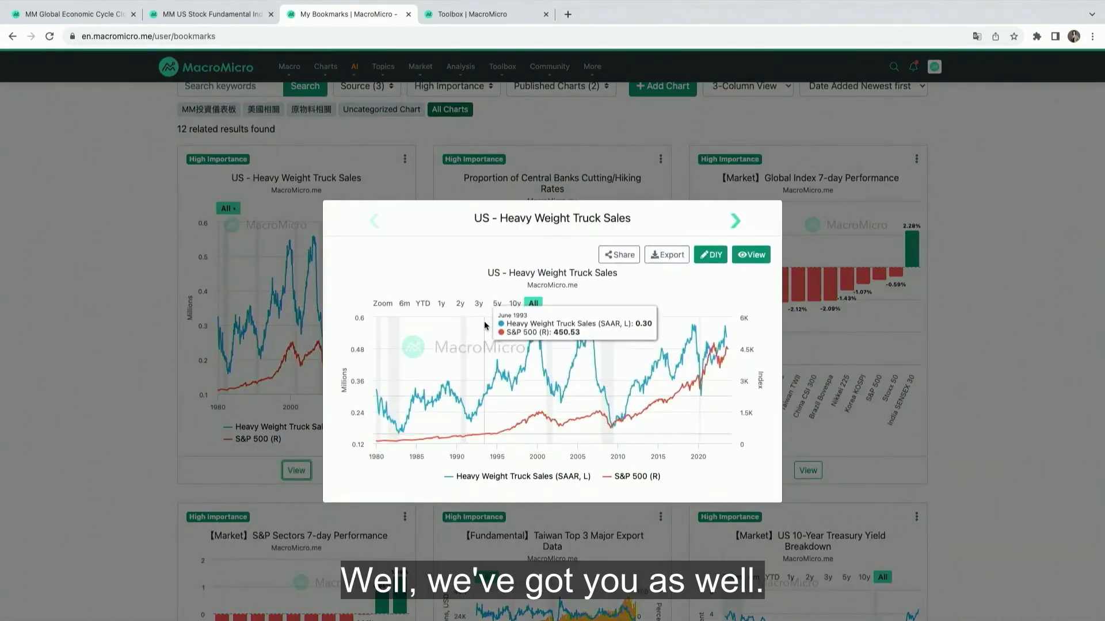
left_click(711, 255)
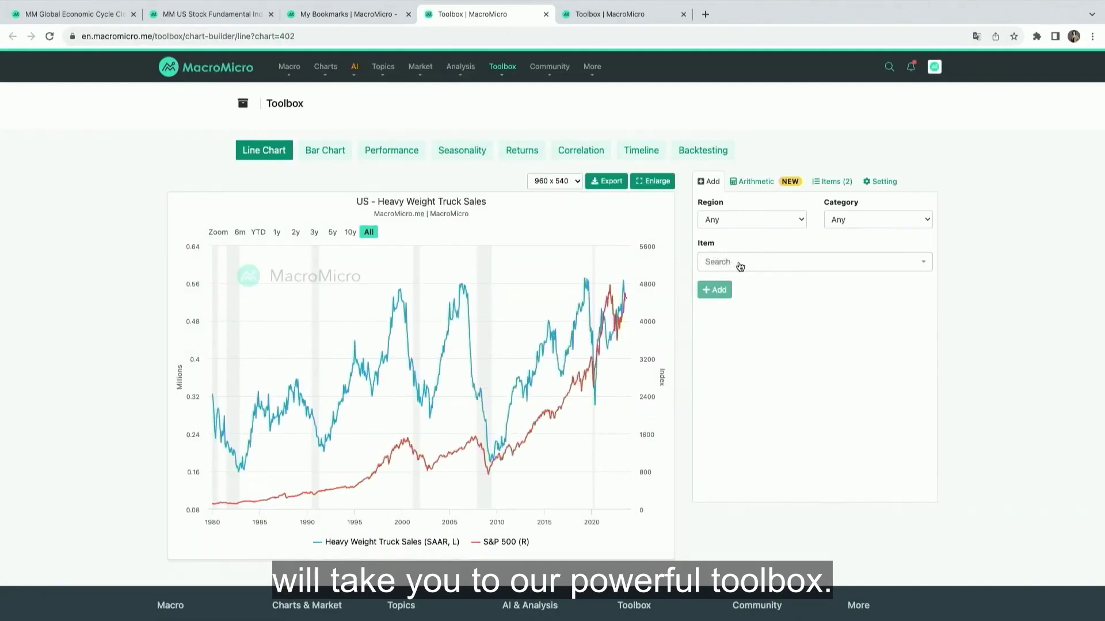
- Add Europe - MSCI Europe Index to the truck sales chart and list its four items
left_click(739, 264)
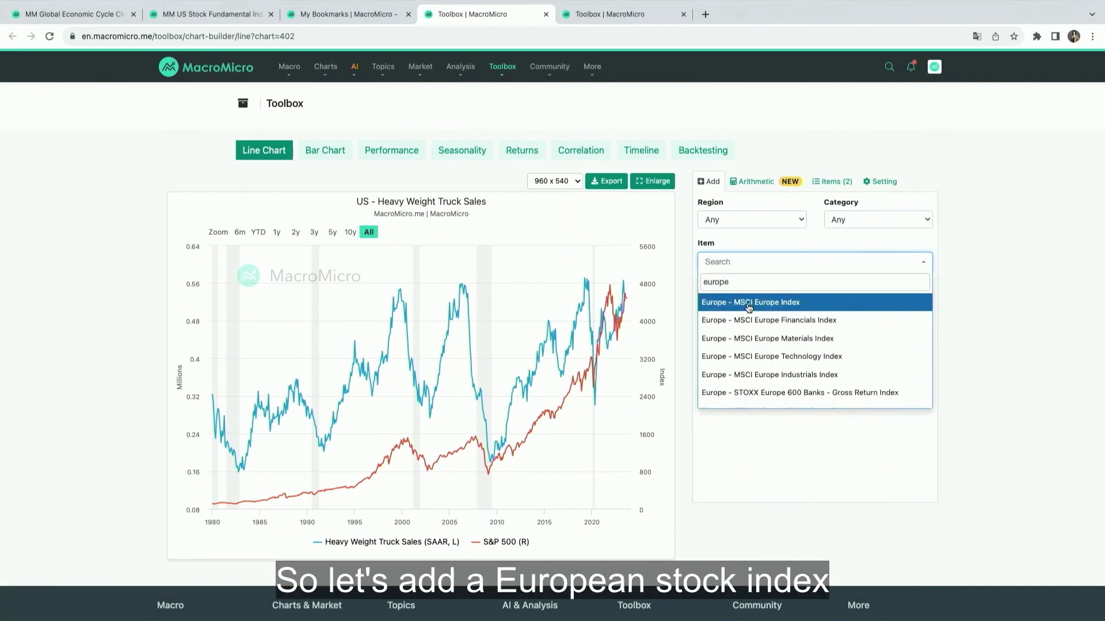
left_click(748, 304)
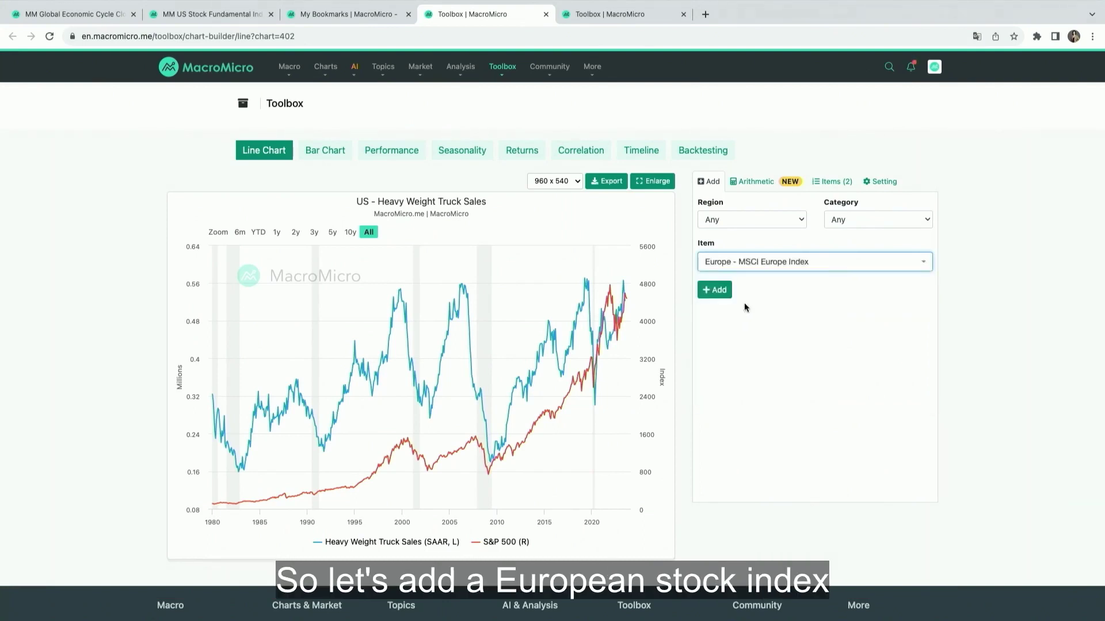
left_click(717, 291)
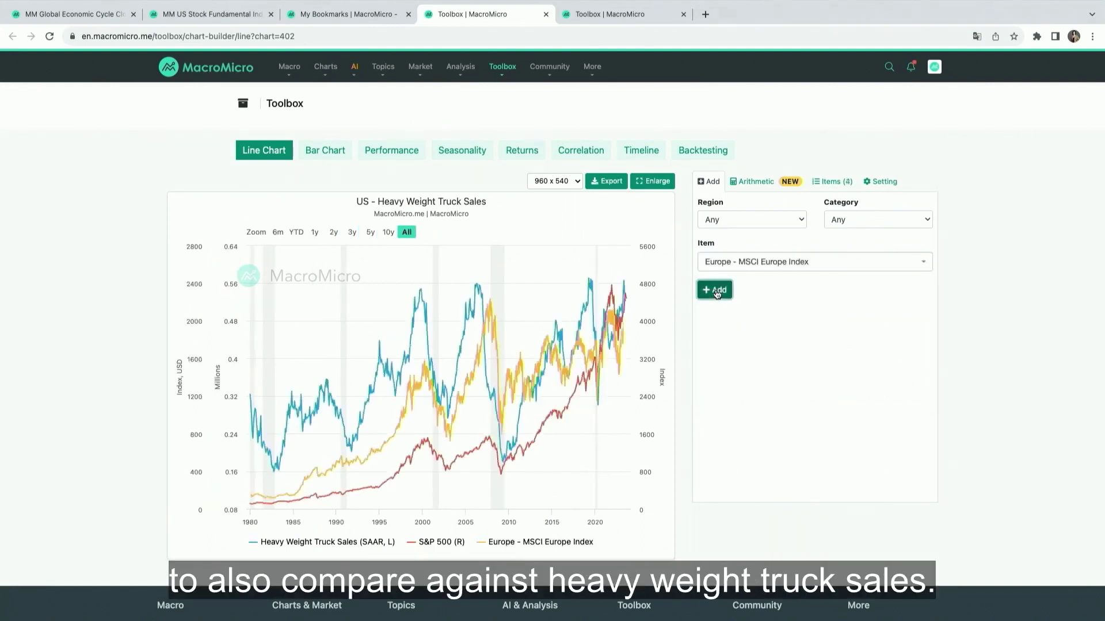
left_click(443, 543)
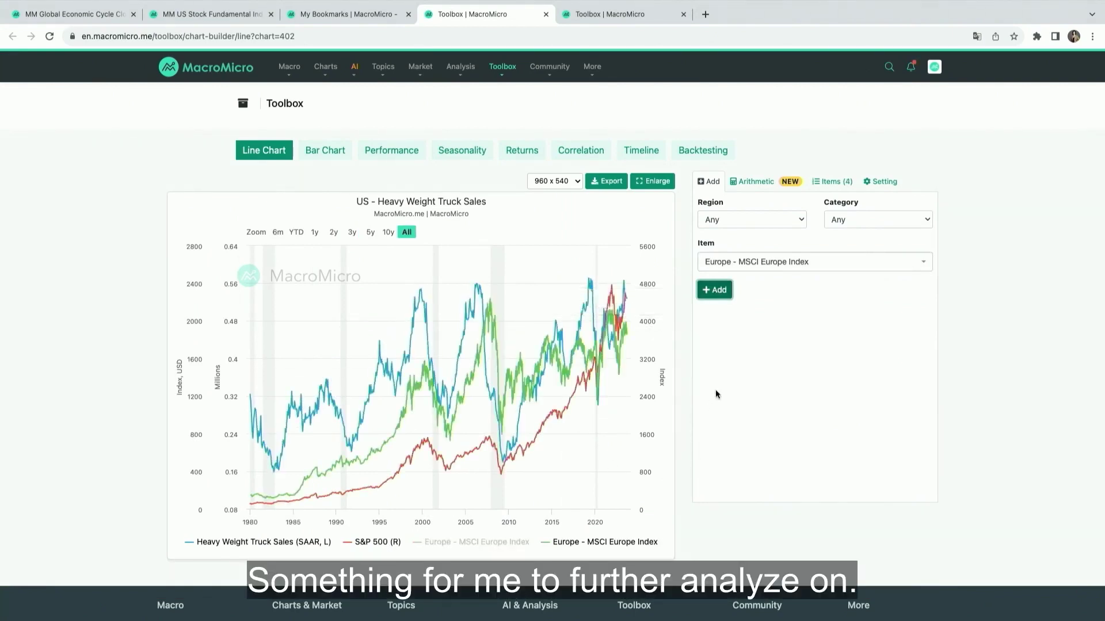
left_click(832, 182)
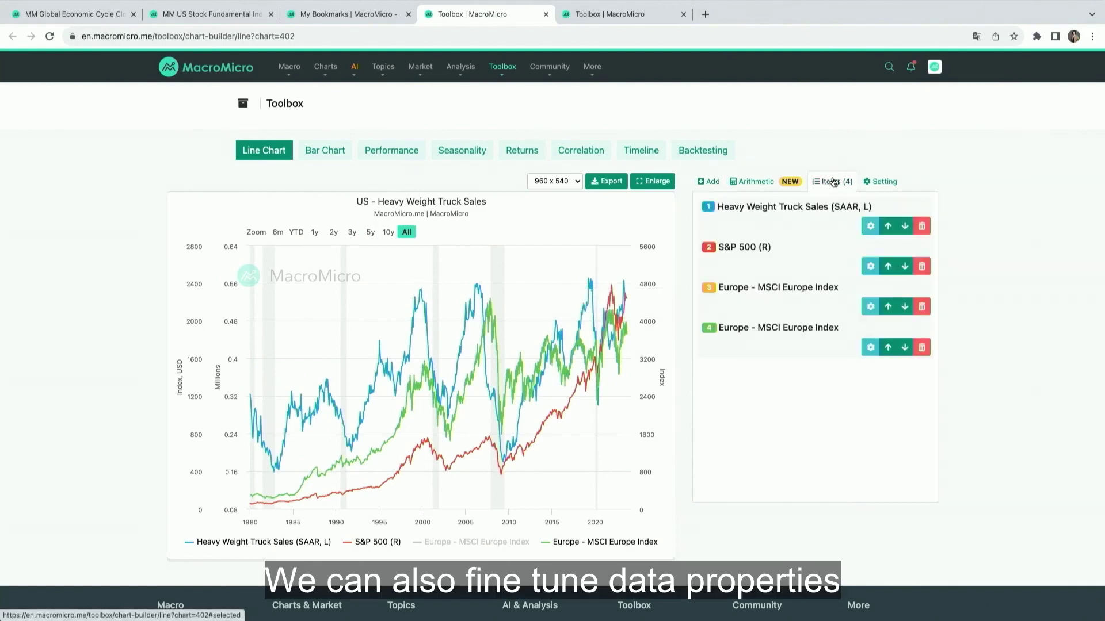
- Move item 4, the MSCI Europe Index, to Y-axis Panel 2, then open Setting
left_click(869, 347)
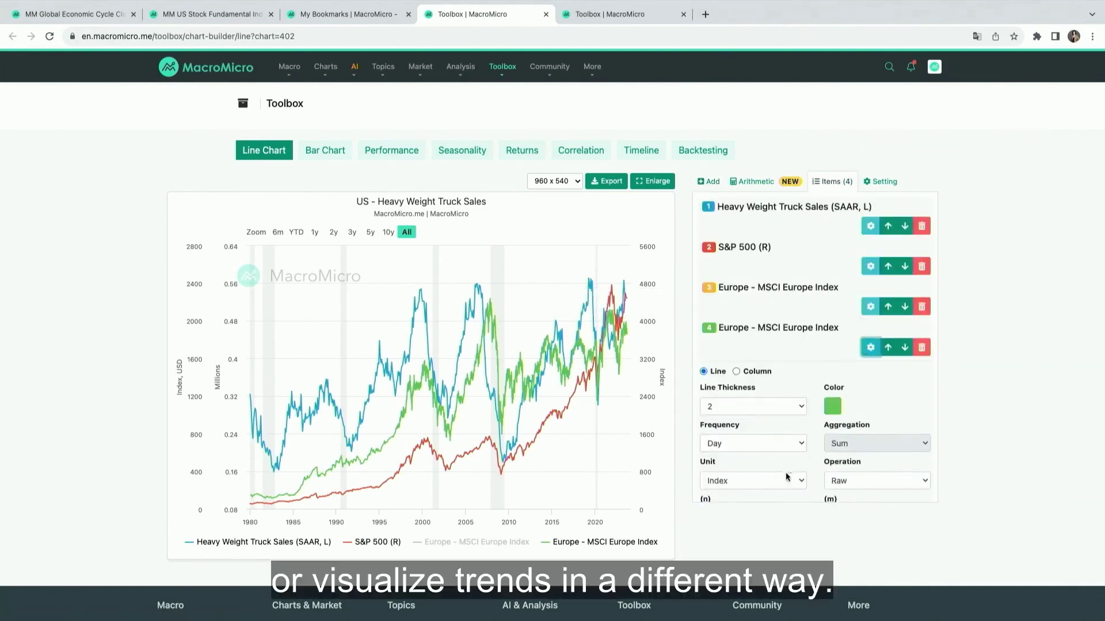
scroll(779, 486, "down", 3)
left_click(782, 429)
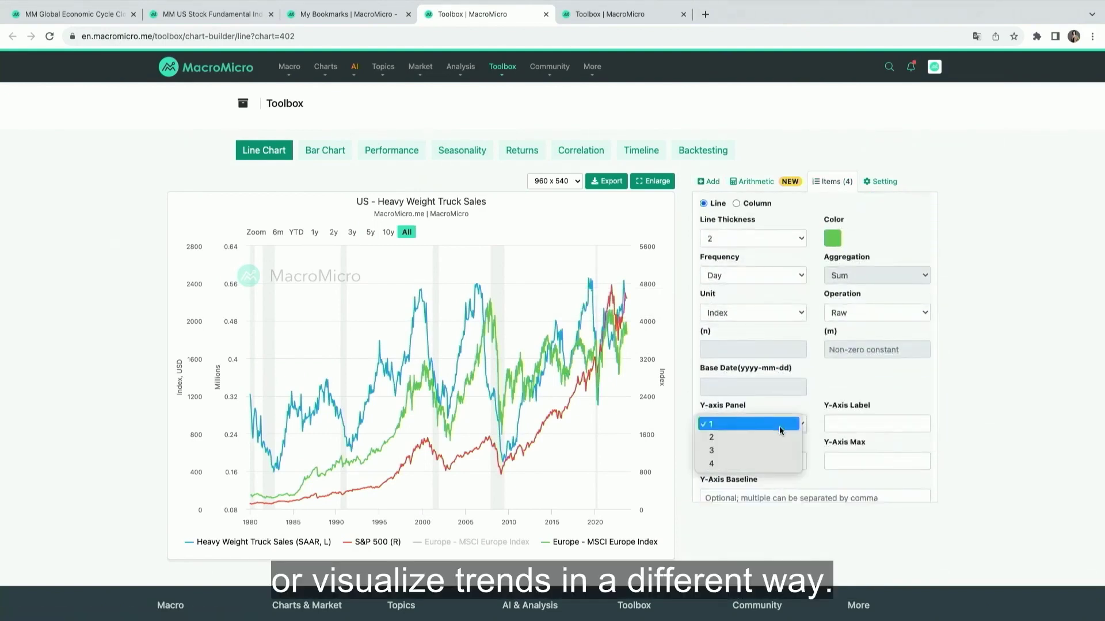
left_click(774, 437)
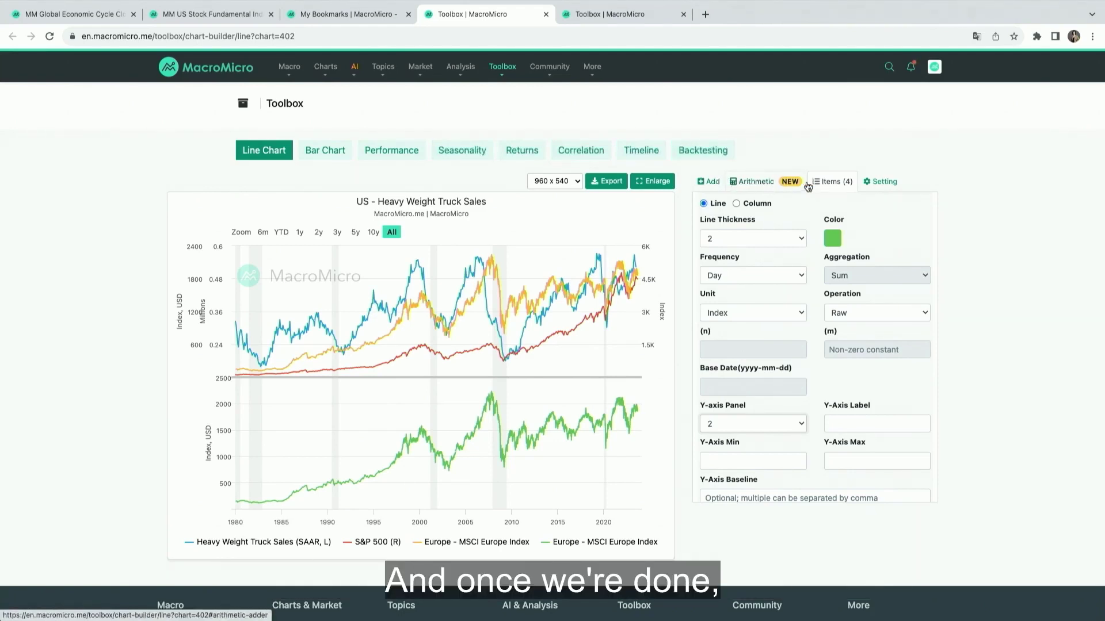
left_click(885, 183)
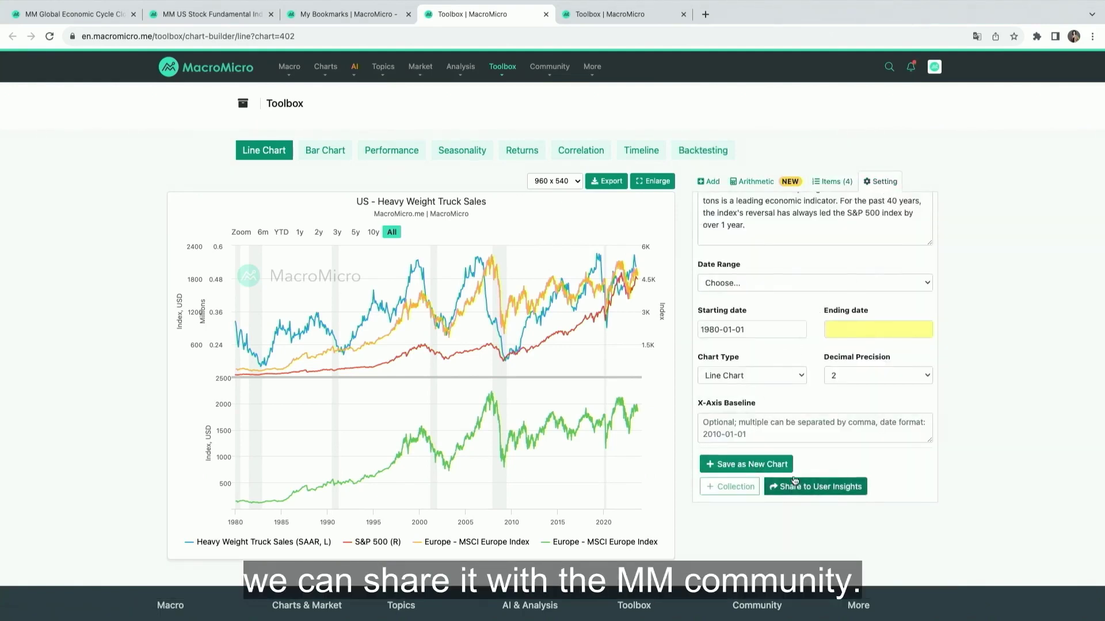
- Go to Community > User Insights and scroll through the sentiment survey and top analysts
mouse_move(549, 72)
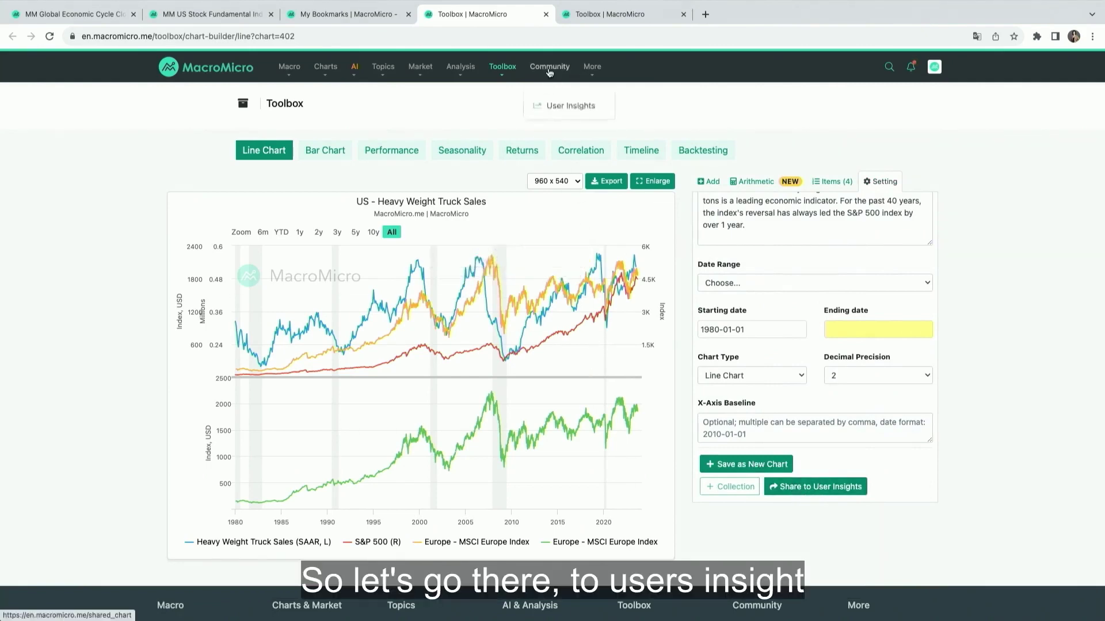
left_click(552, 102)
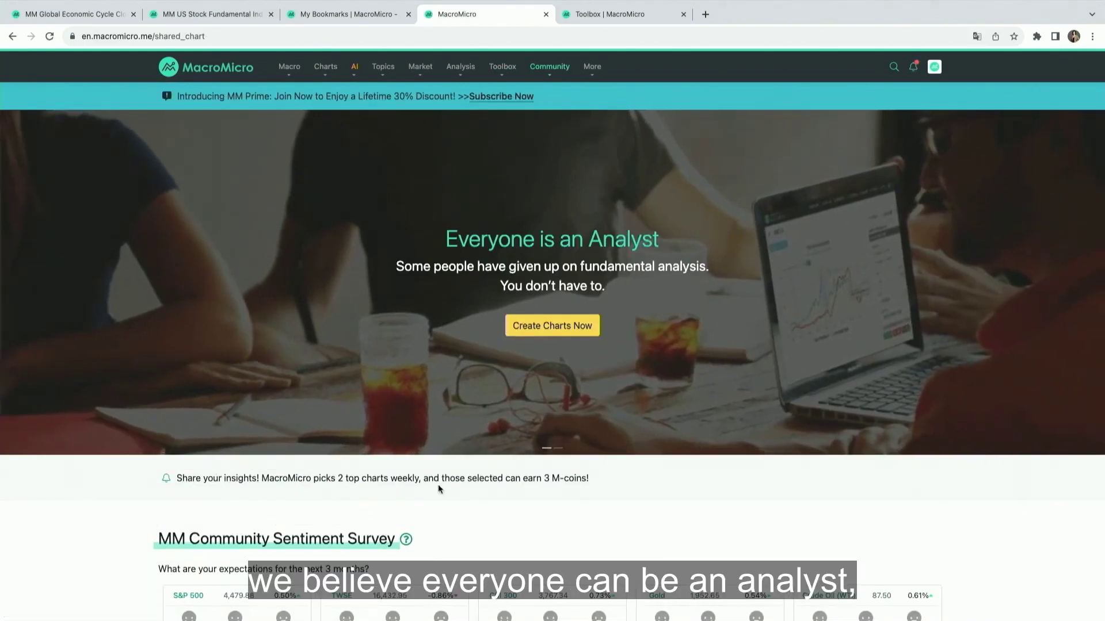
scroll(438, 488, "down", 3)
scroll(438, 487, "down", 8)
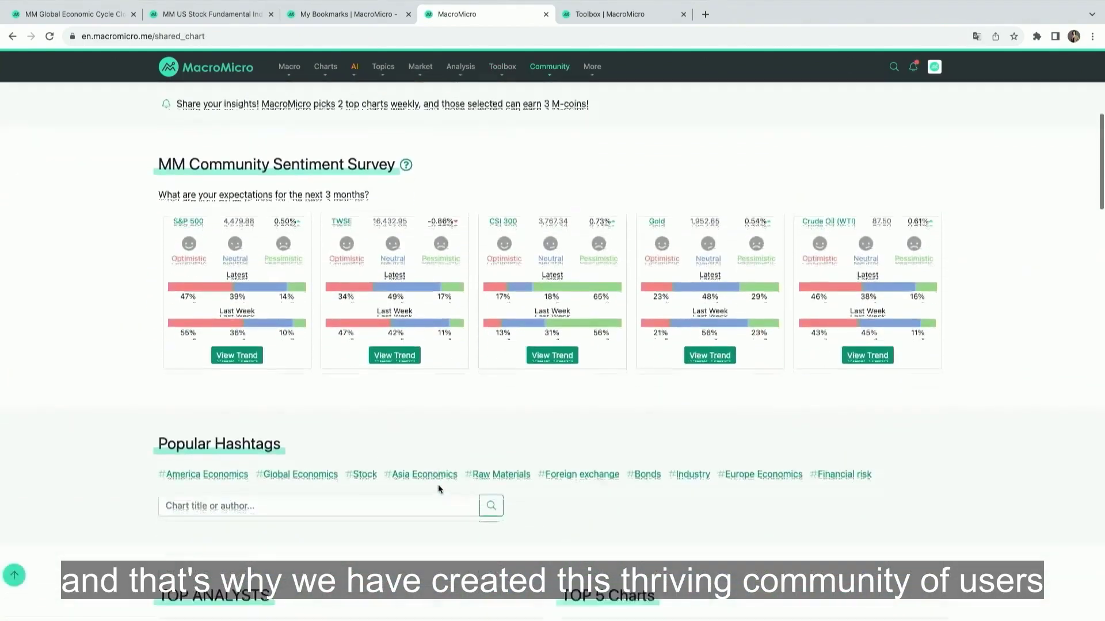
scroll(438, 488, "down", 5)
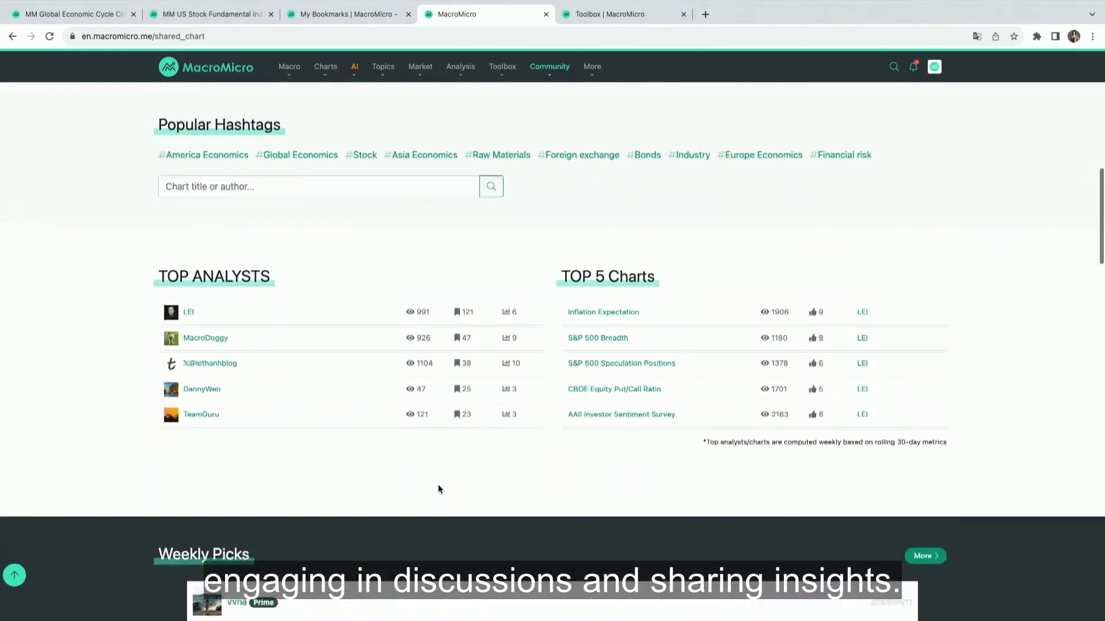
scroll(438, 489, "down", 5)
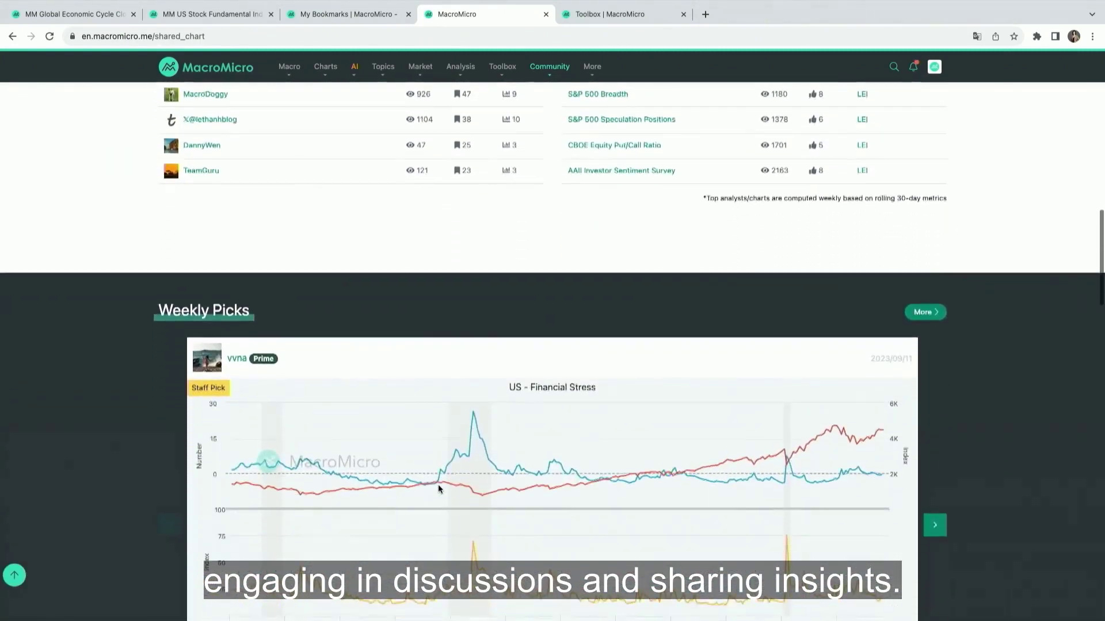
scroll(438, 489, "down", 1)
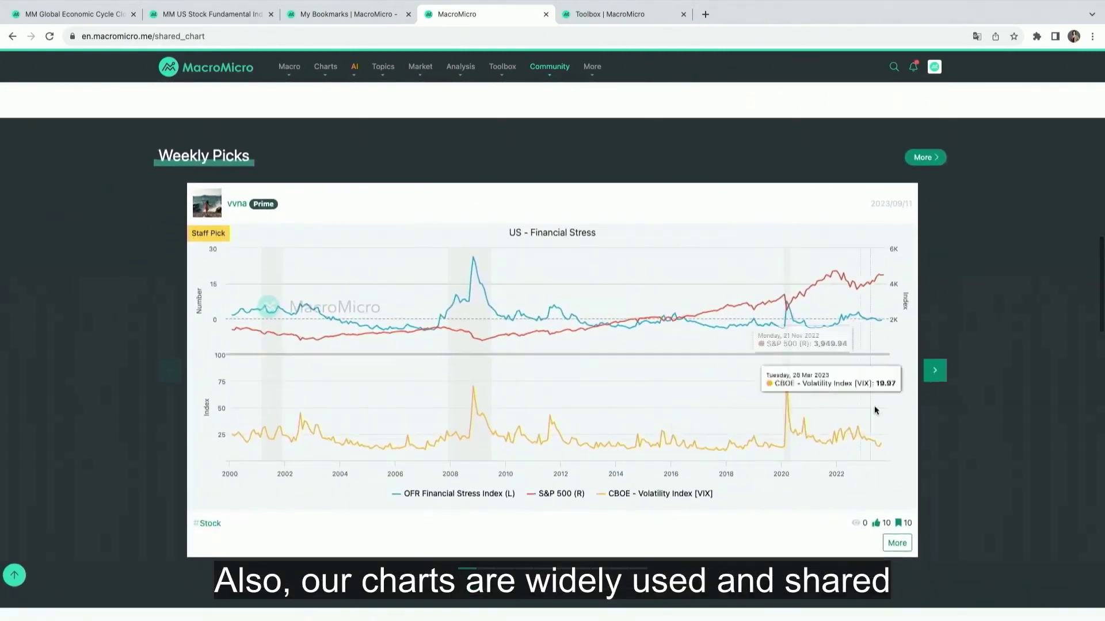
- Advance the Weekly Picks two charts and browse the shared charts below
left_click(938, 374)
left_click(941, 377)
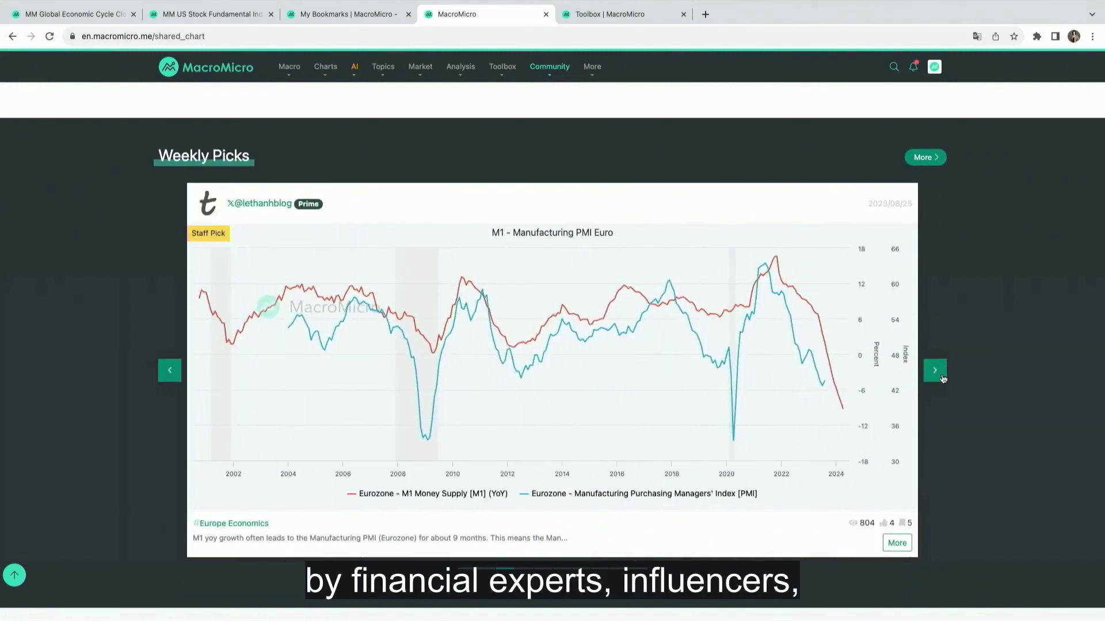
scroll(948, 432, "down", 9)
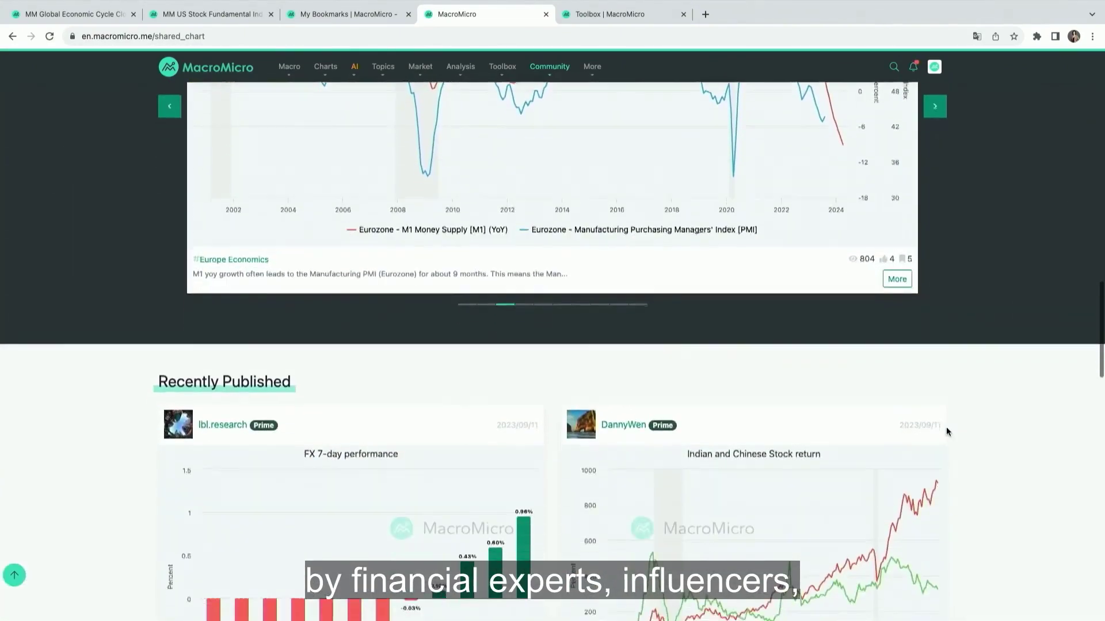
scroll(947, 429, "down", 9)
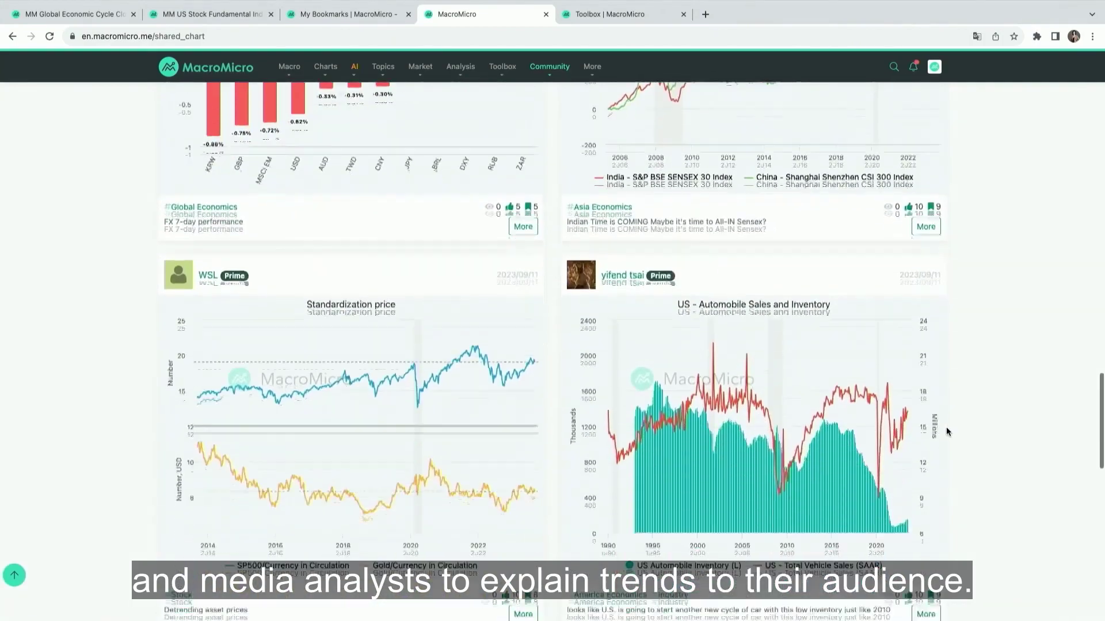
scroll(946, 429, "down", 7)
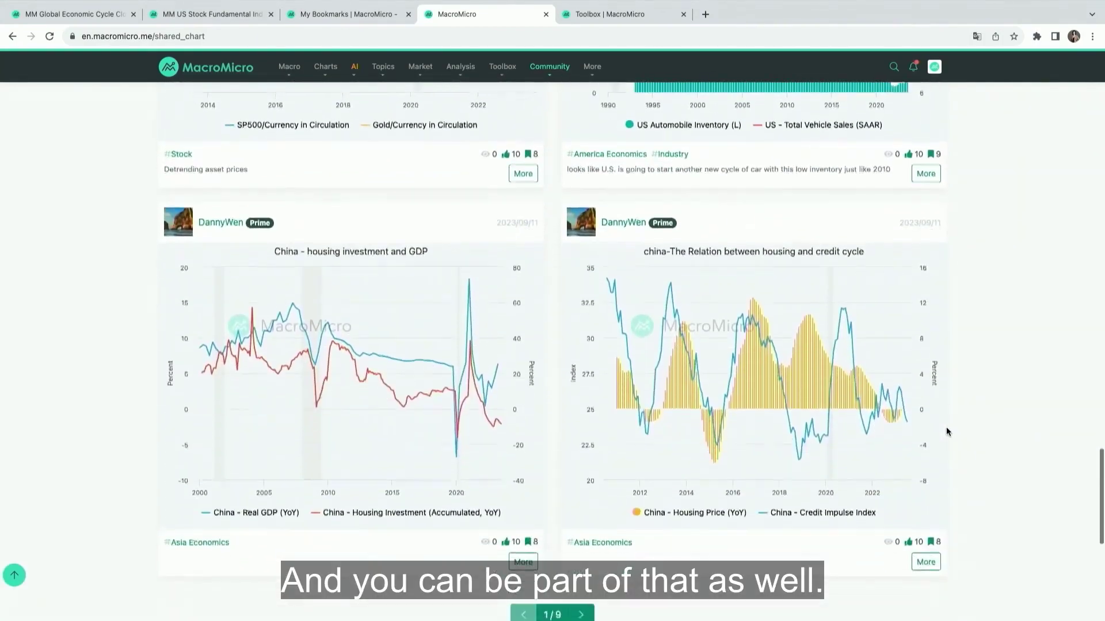
scroll(947, 432, "up", 20)
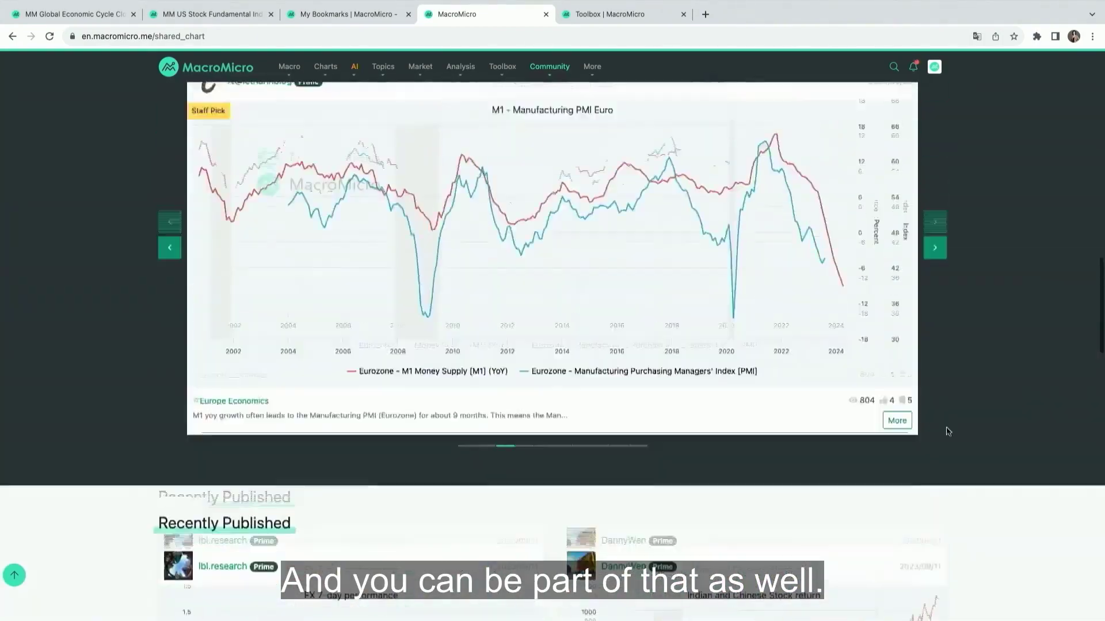
scroll(946, 431, "up", 8)
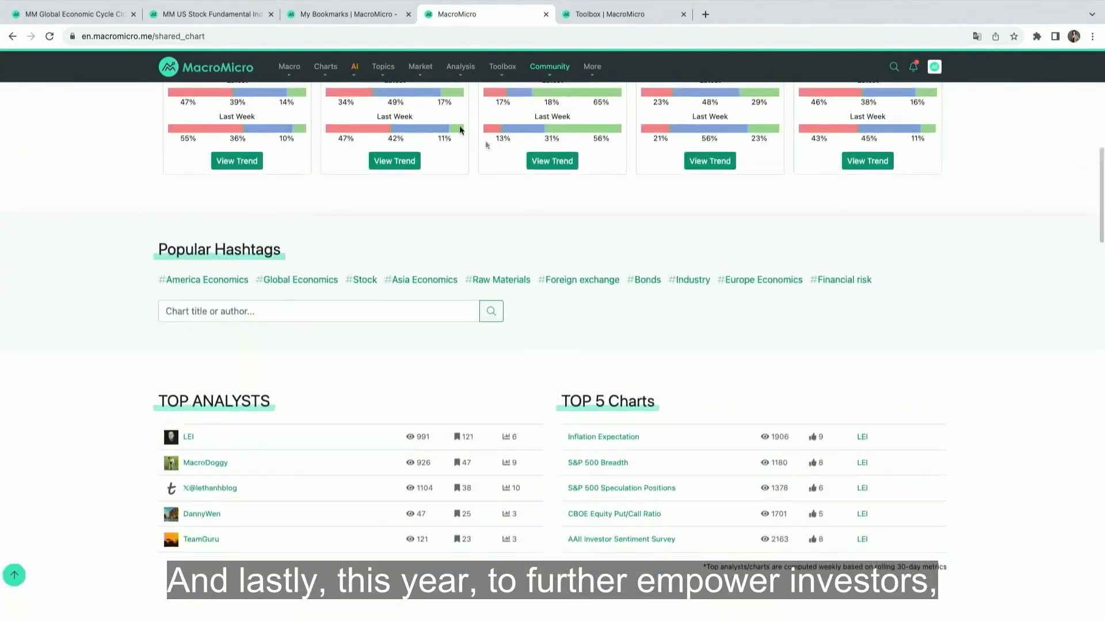
- Ask MacroMicroGPT "Will the global economy enter a recession?" and review its MM Global Recession Probability chart
mouse_move(353, 74)
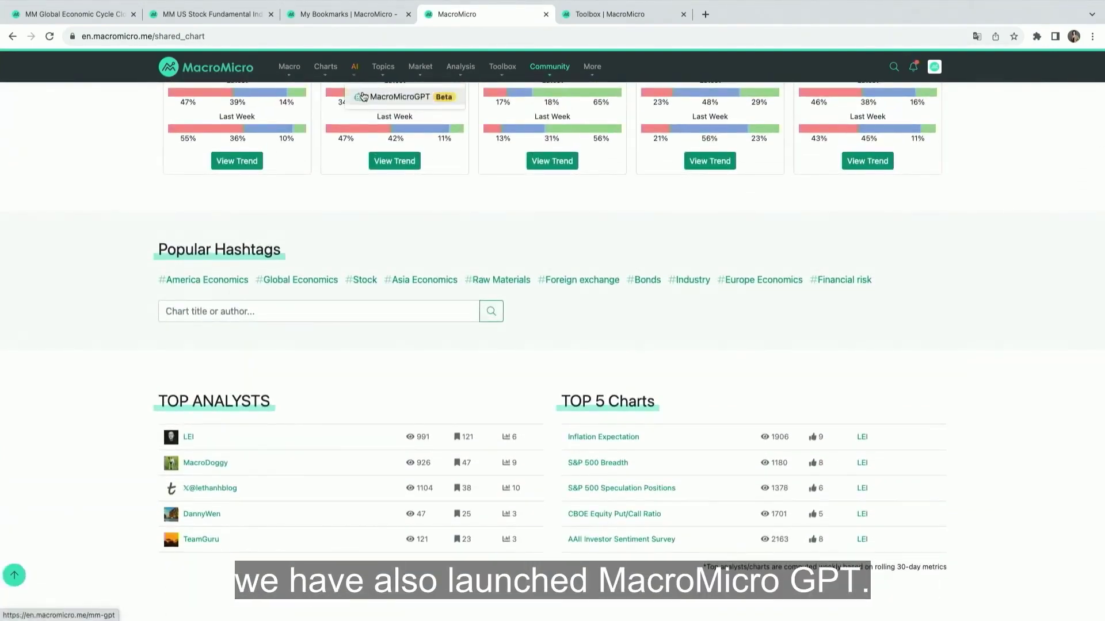
left_click(364, 97)
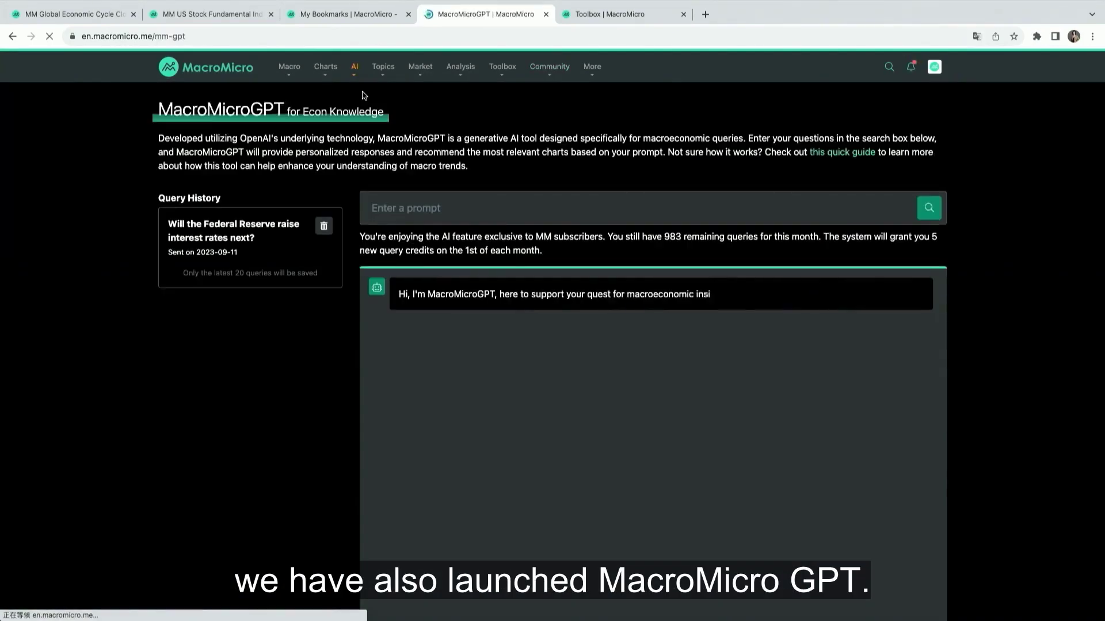
left_click(416, 211)
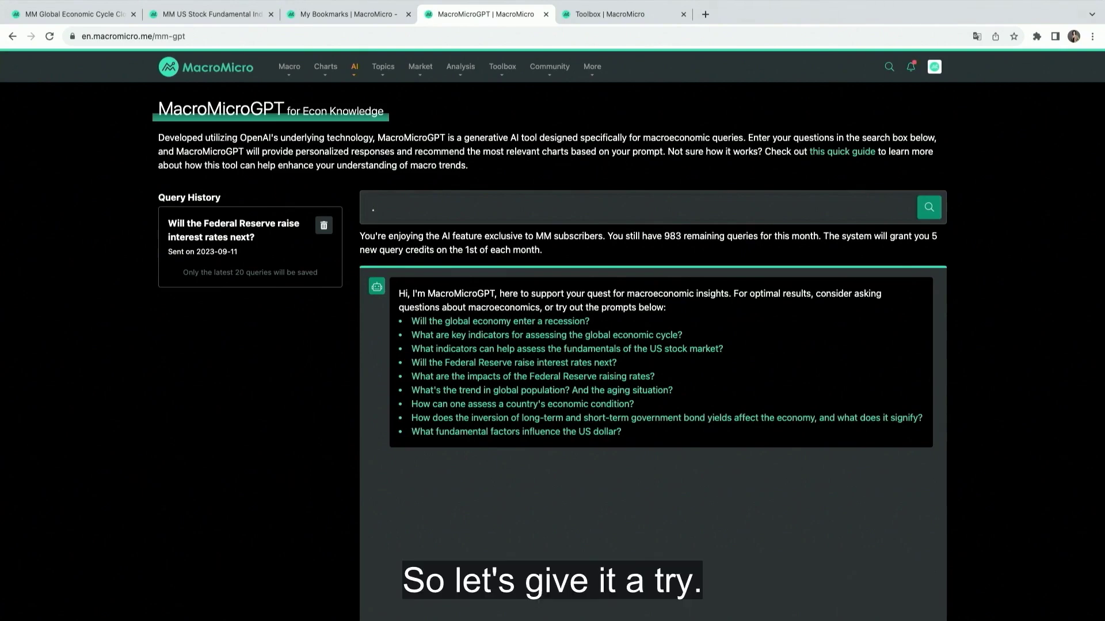
type("will")
key("Down")
key("Return")
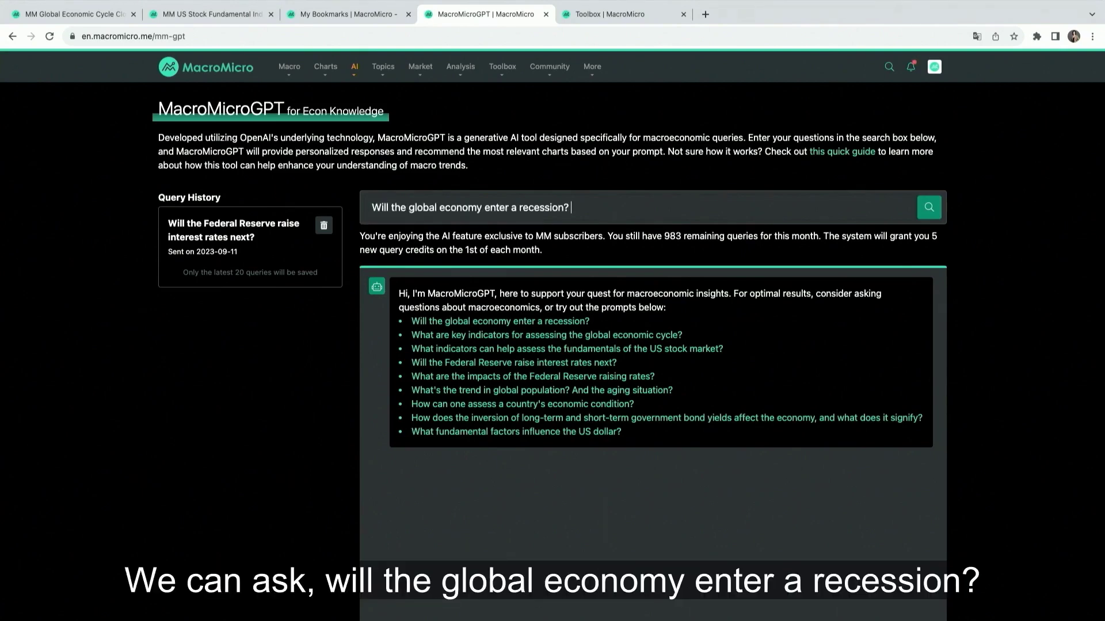
left_click(439, 322)
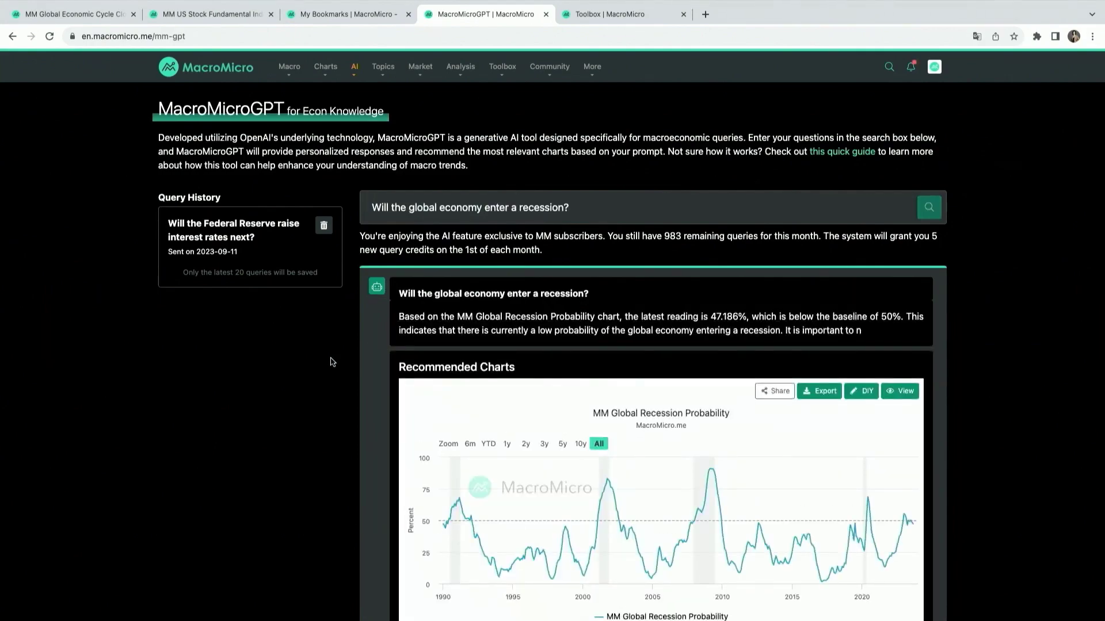
scroll(331, 361, "down", 2)
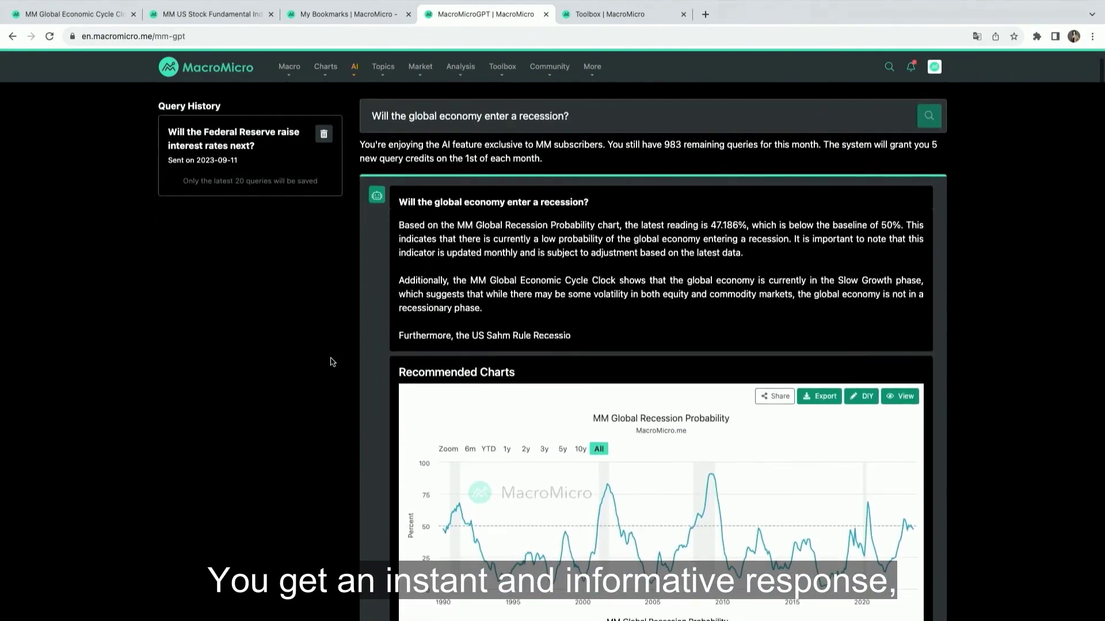